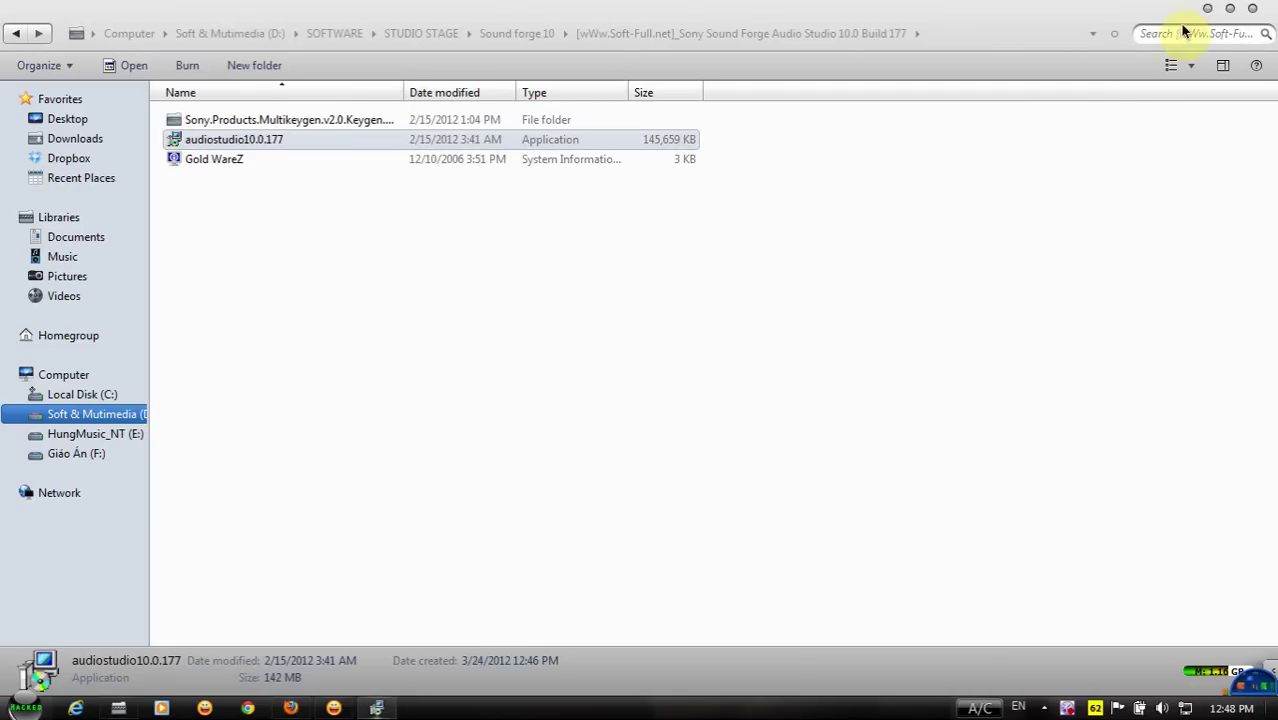
# Minimize the file browser, web browser and messenger windows so only the installation wizard remains on the desktop.
pyautogui.click(1207, 8)
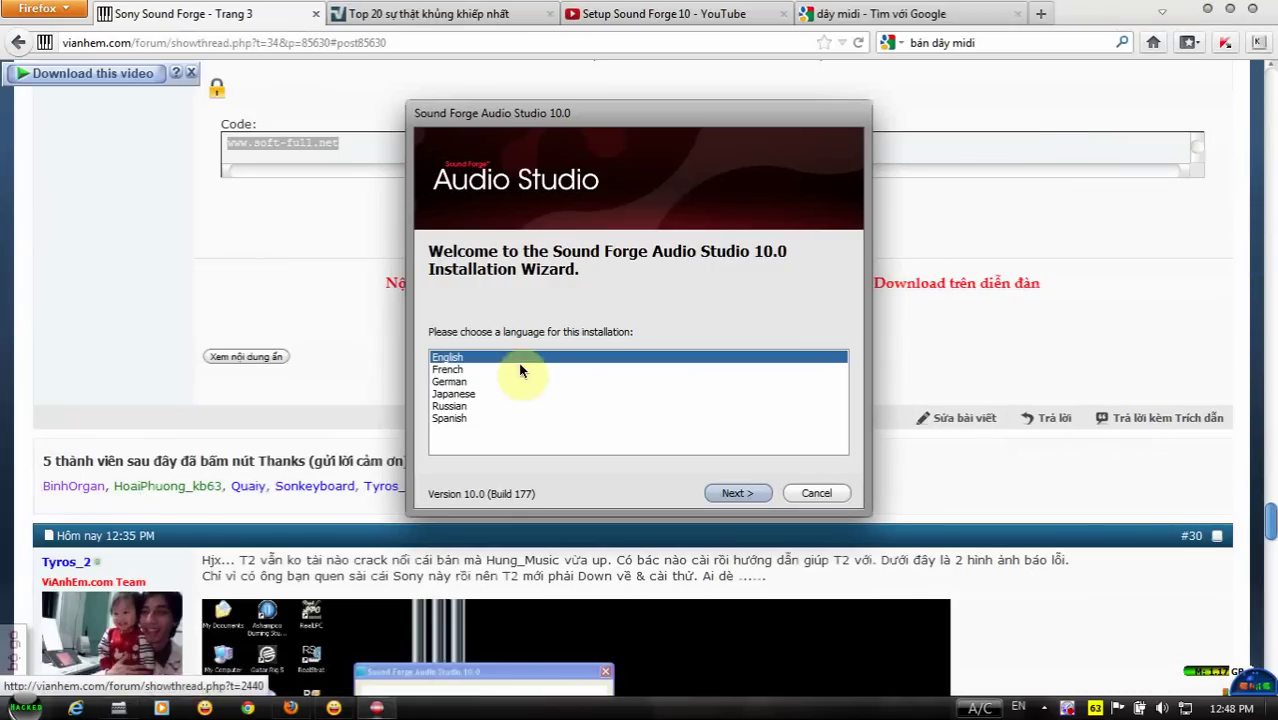
pyautogui.click(1209, 12)
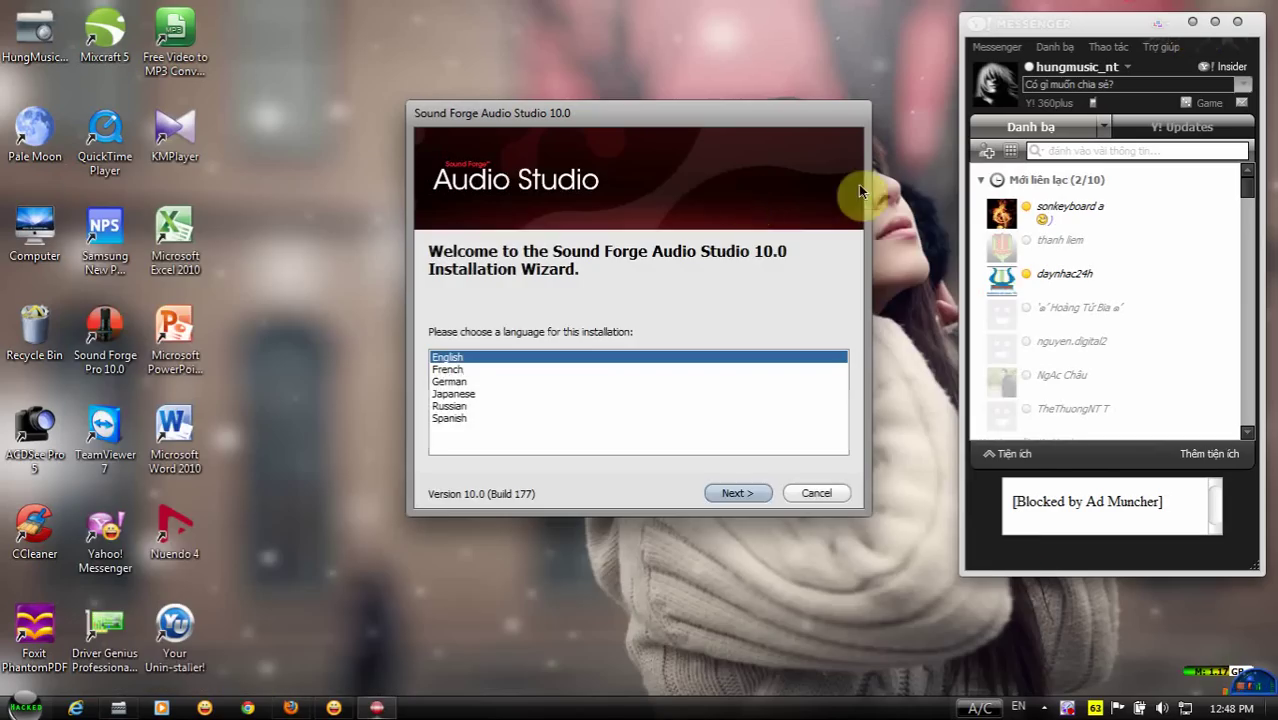
pyautogui.click(1192, 21)
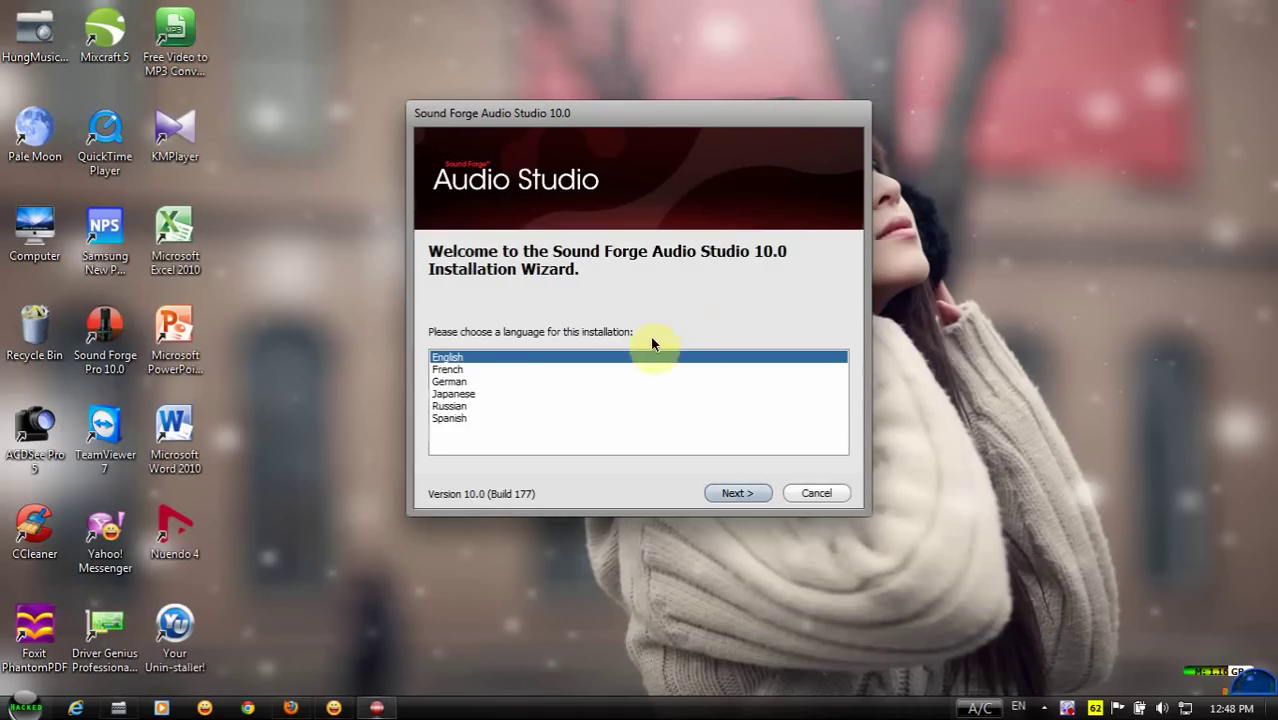
# Install Sound Forge Audio Studio 10.0 in English, accepting the license agreement and keeping the default destination folder.
pyautogui.click(733, 492)
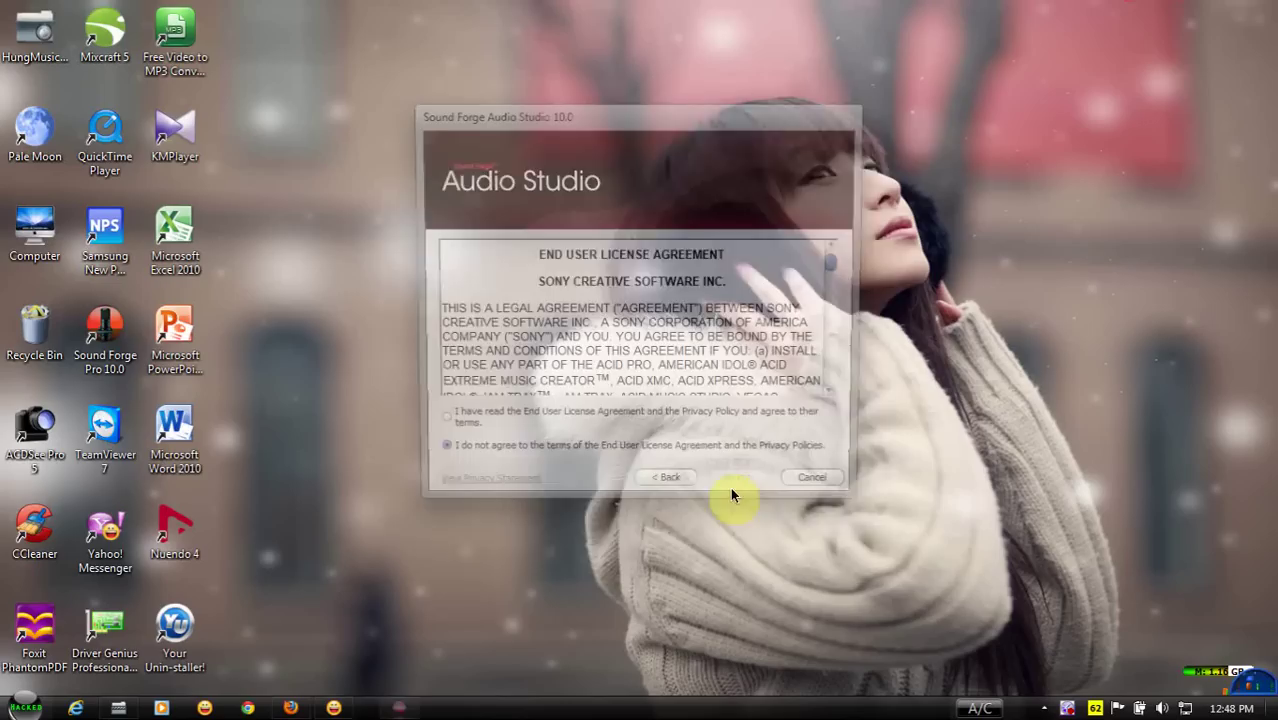
pyautogui.click(488, 424)
pyautogui.click(738, 492)
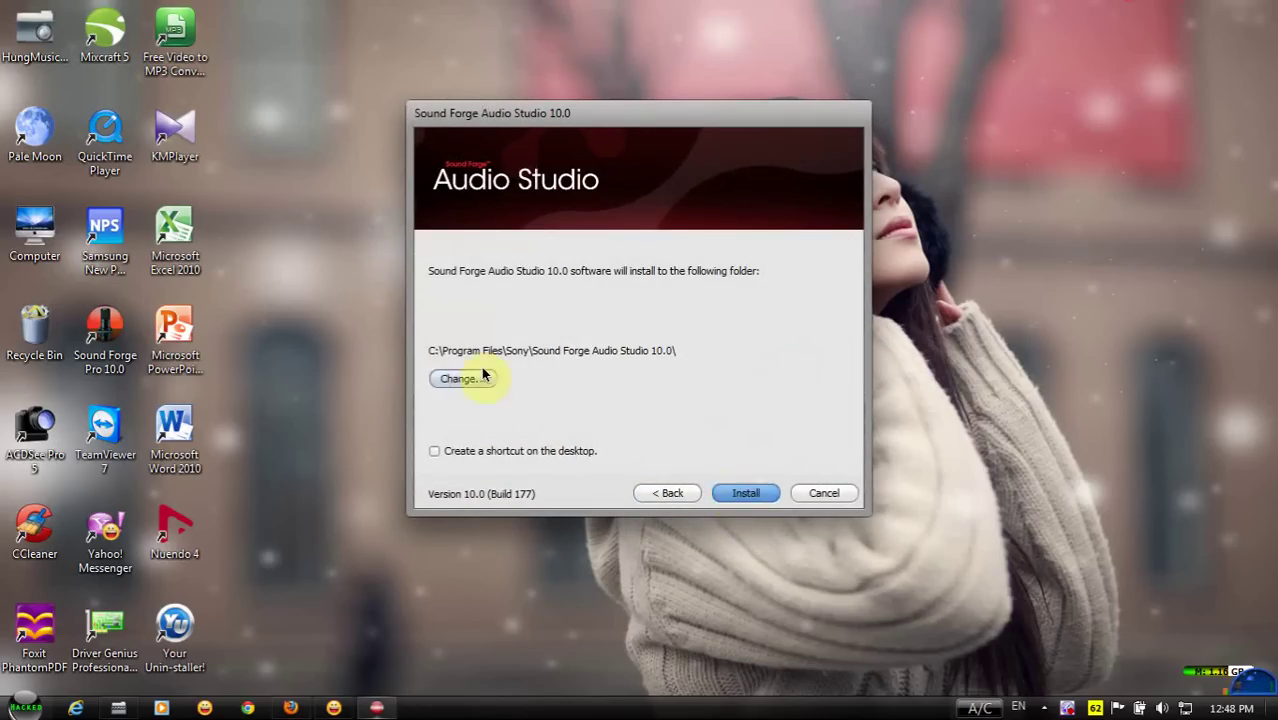
pyautogui.click(759, 490)
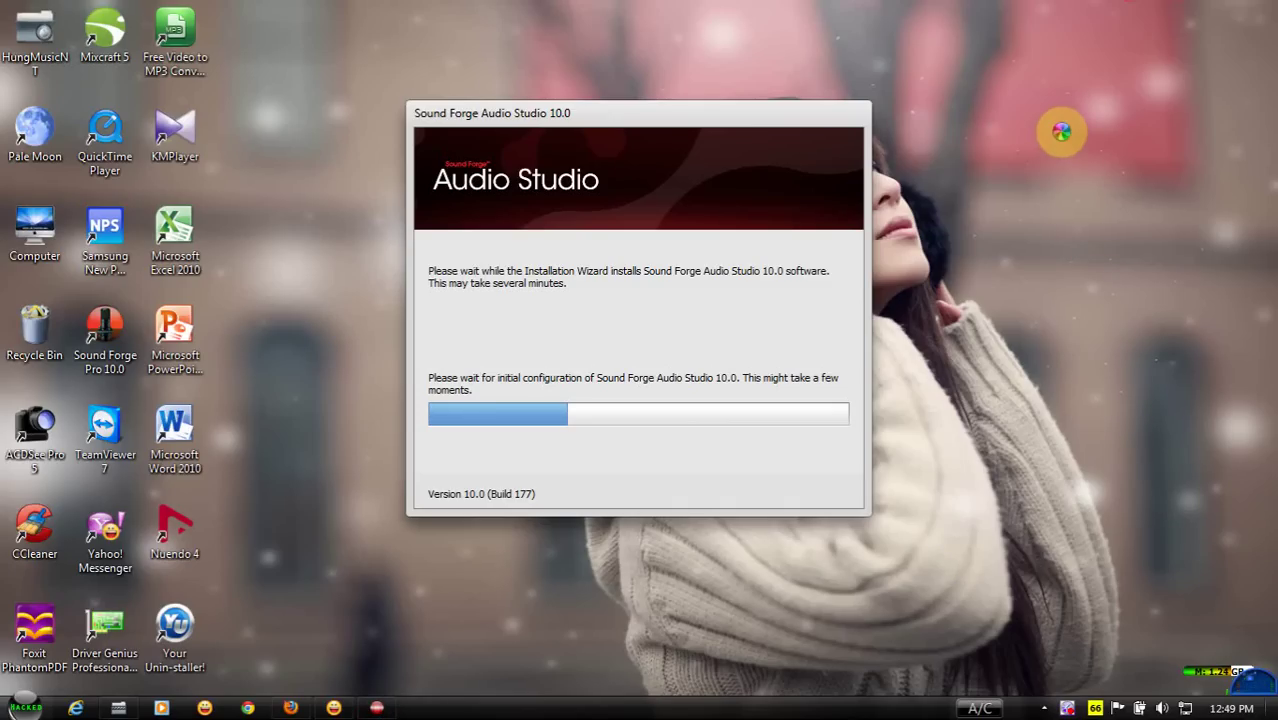
# Finish the Sound Forge Audio Studio 10.0 installation wizard and refresh the desktop.
pyautogui.hotkey('shift', 'F10')
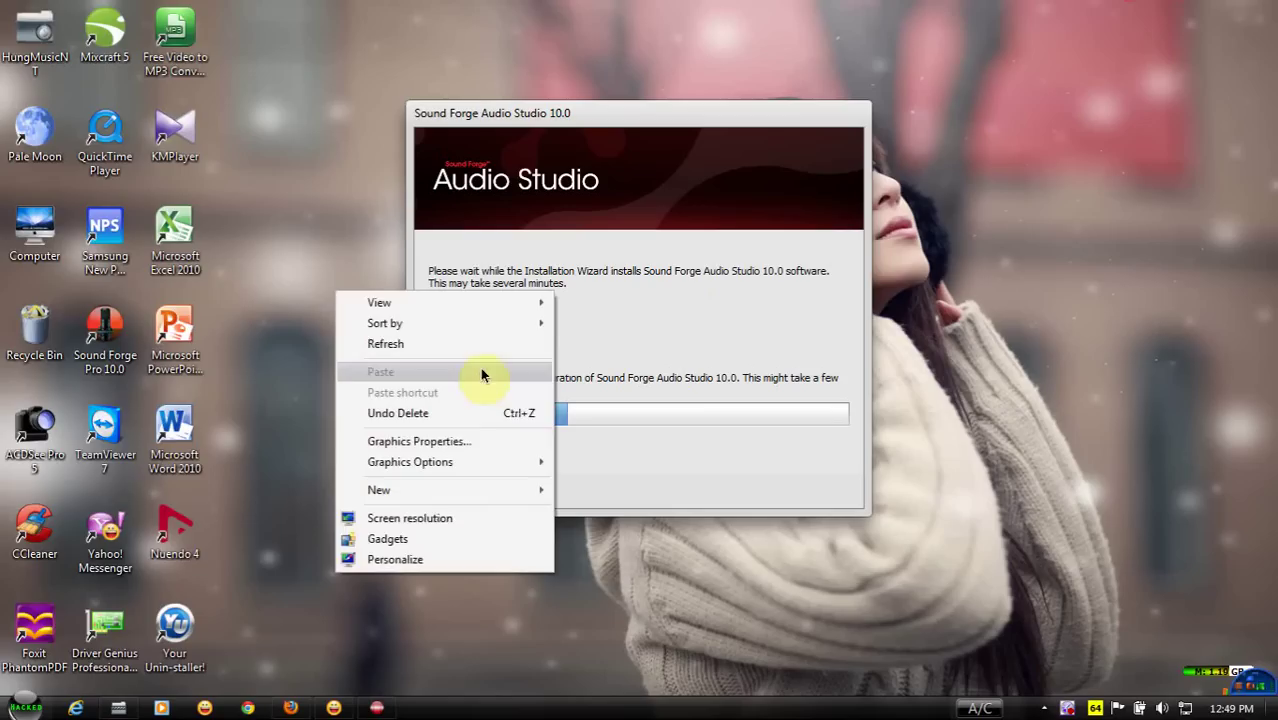
pyautogui.click(471, 343)
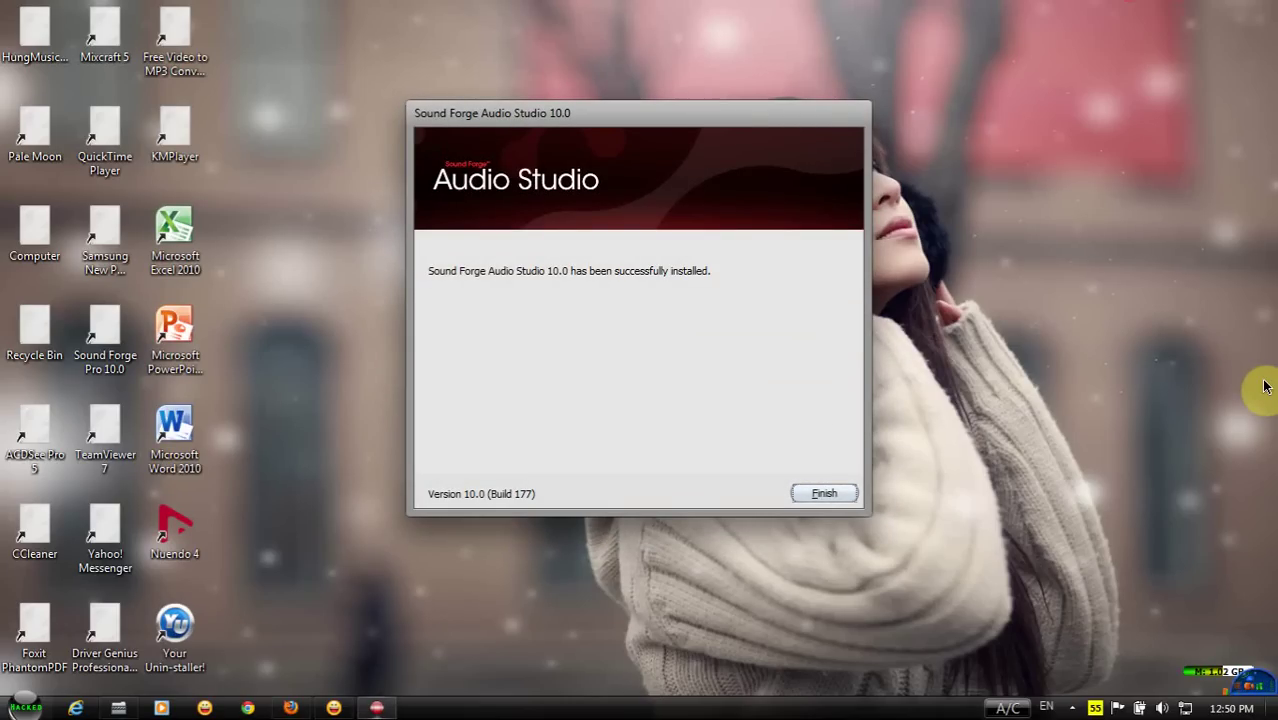
pyautogui.click(825, 494)
pyautogui.rightClick(734, 208)
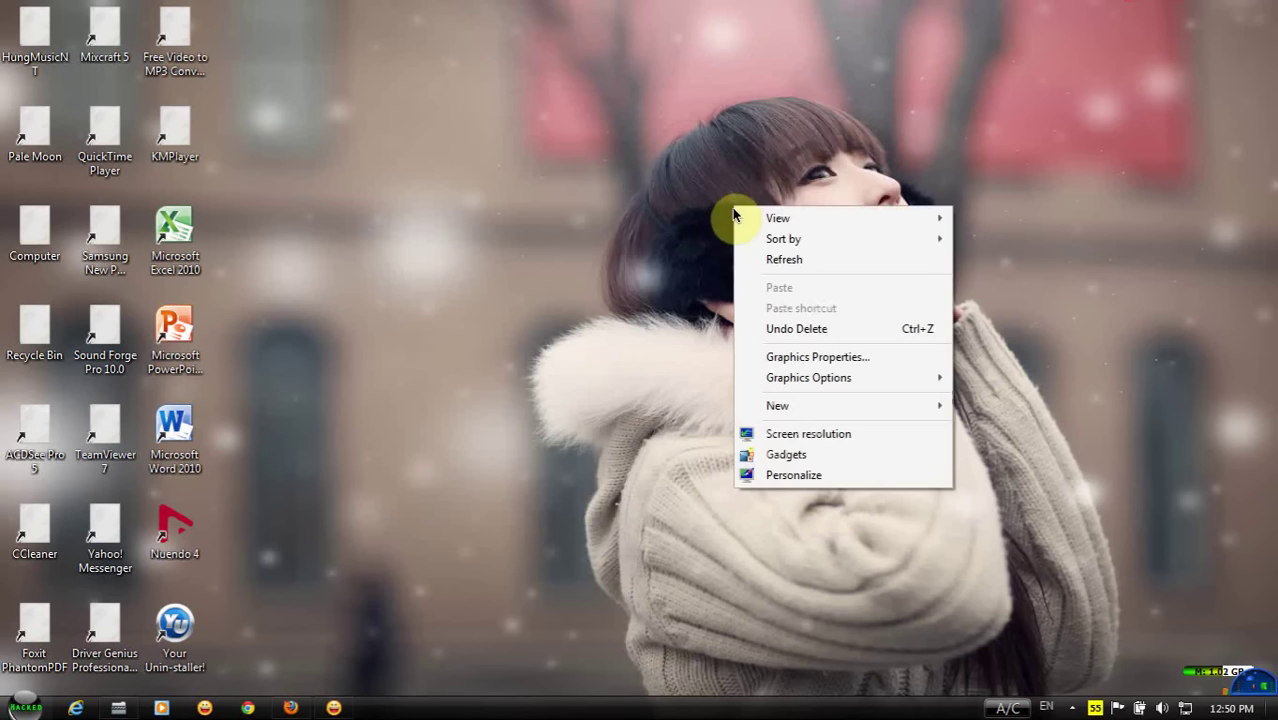
pyautogui.click(762, 255)
pyautogui.click(118, 708)
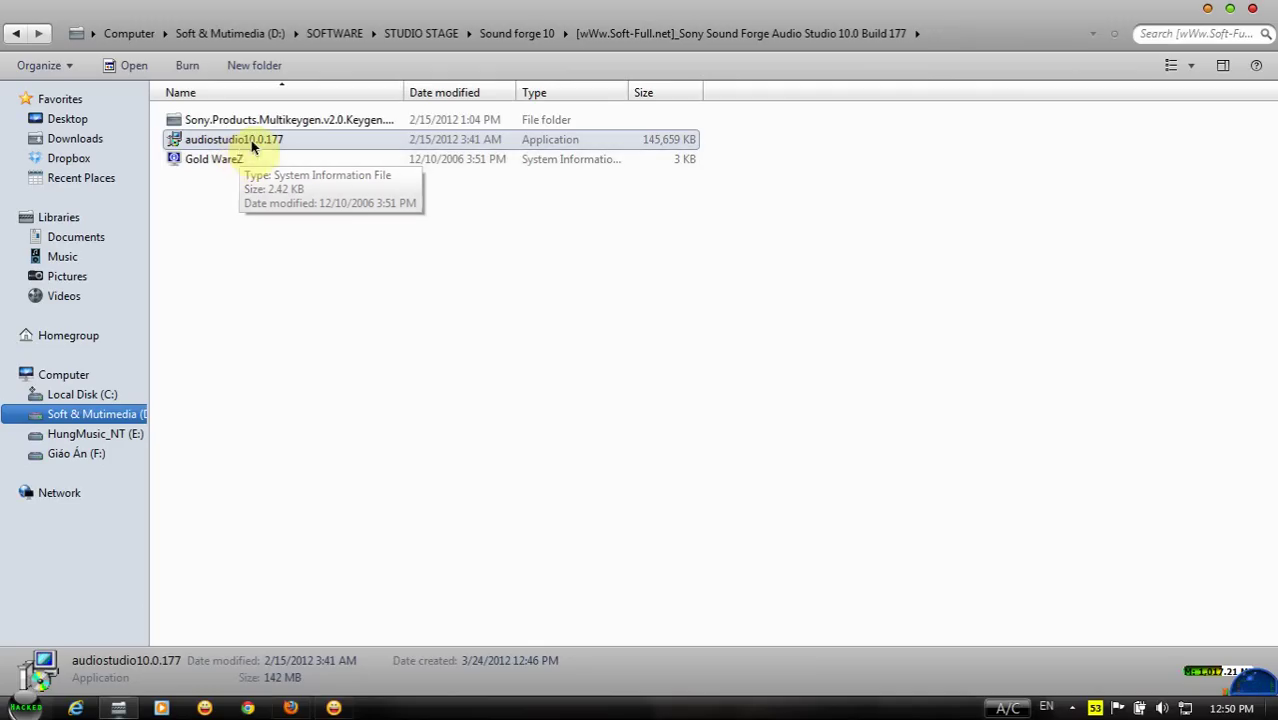
pyautogui.click(1202, 14)
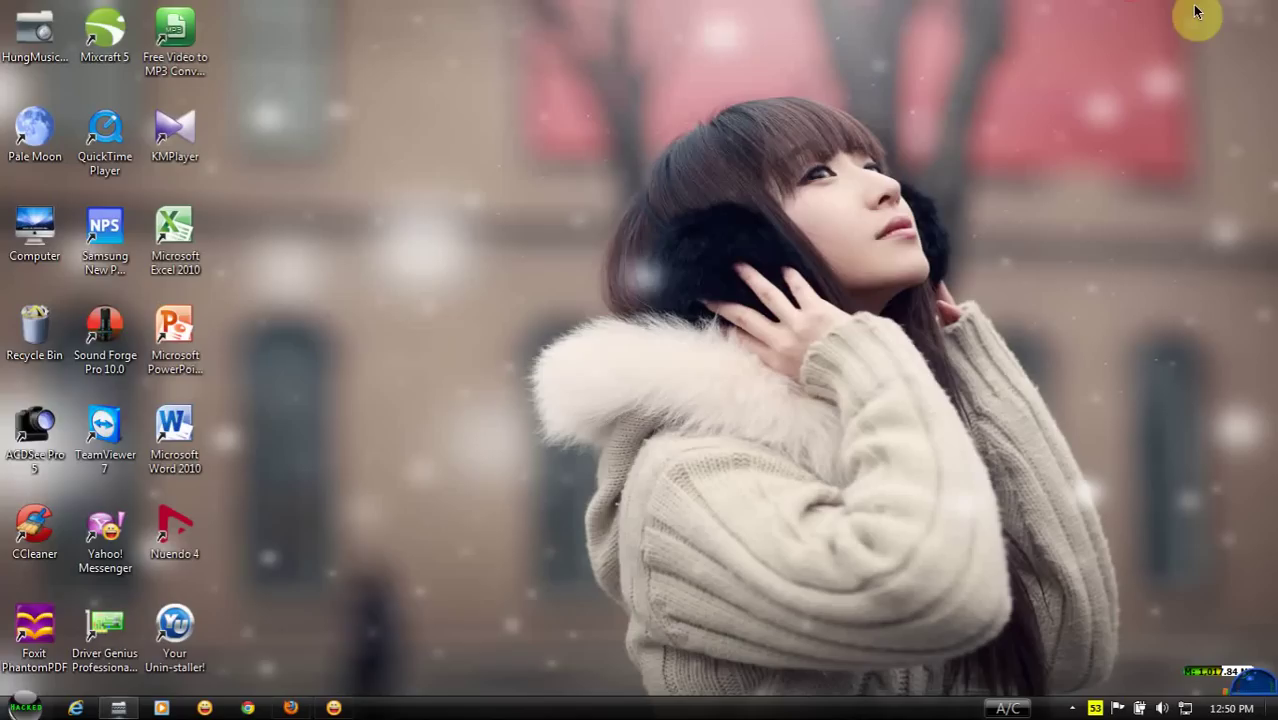
# Create a desktop shortcut for Sound Forge Audio Studio from its Sony program group and refresh the desktop.
pyautogui.click(25, 708)
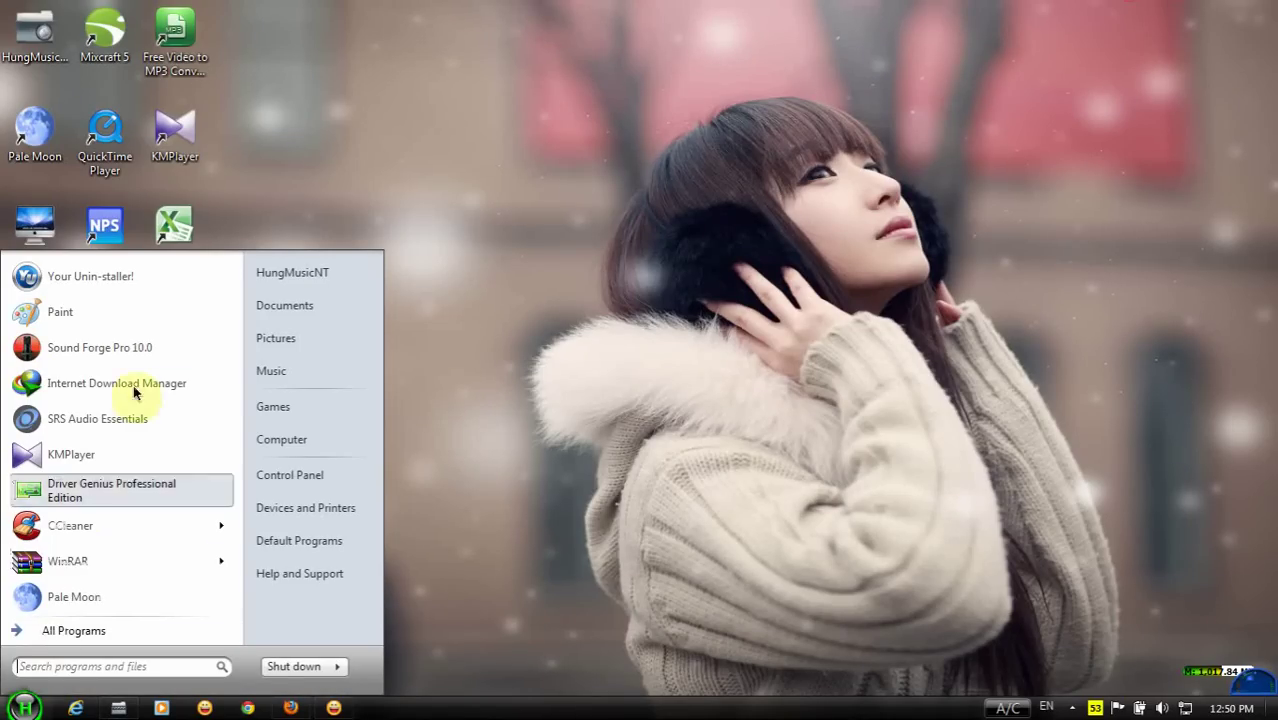
pyautogui.click(86, 628)
pyautogui.scroll(-15, 72, 378)
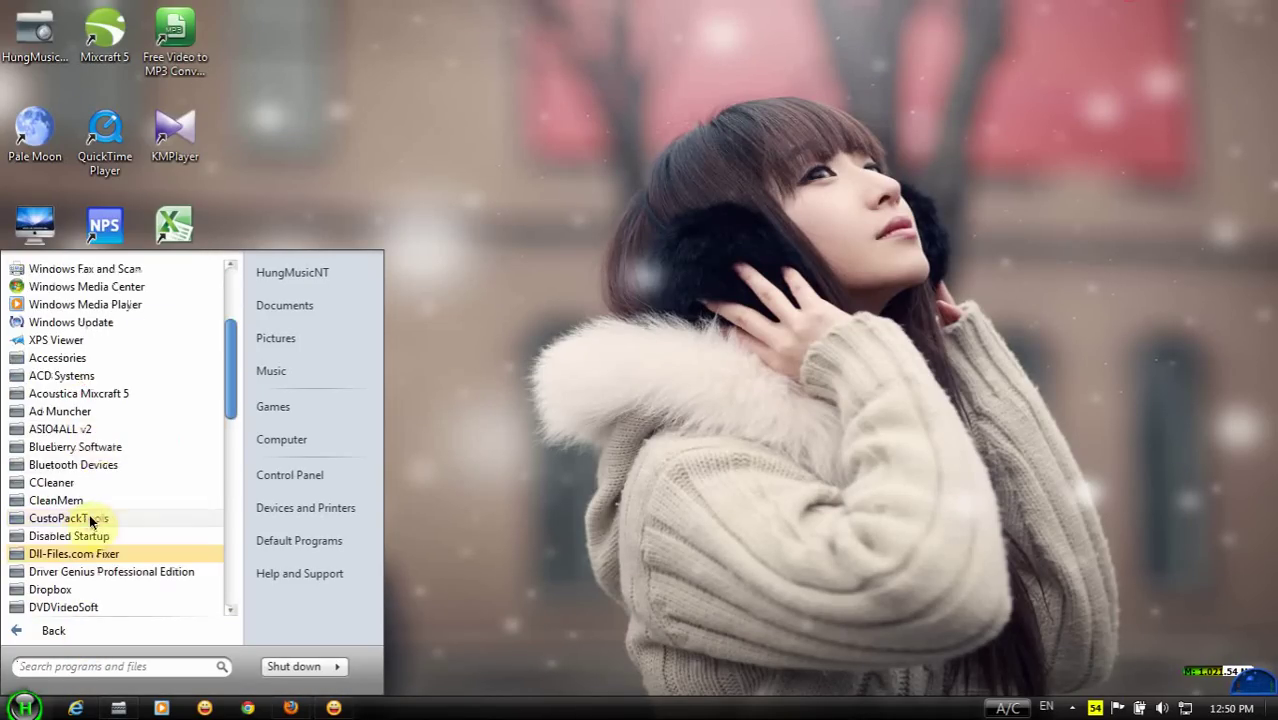
pyautogui.click(72, 519)
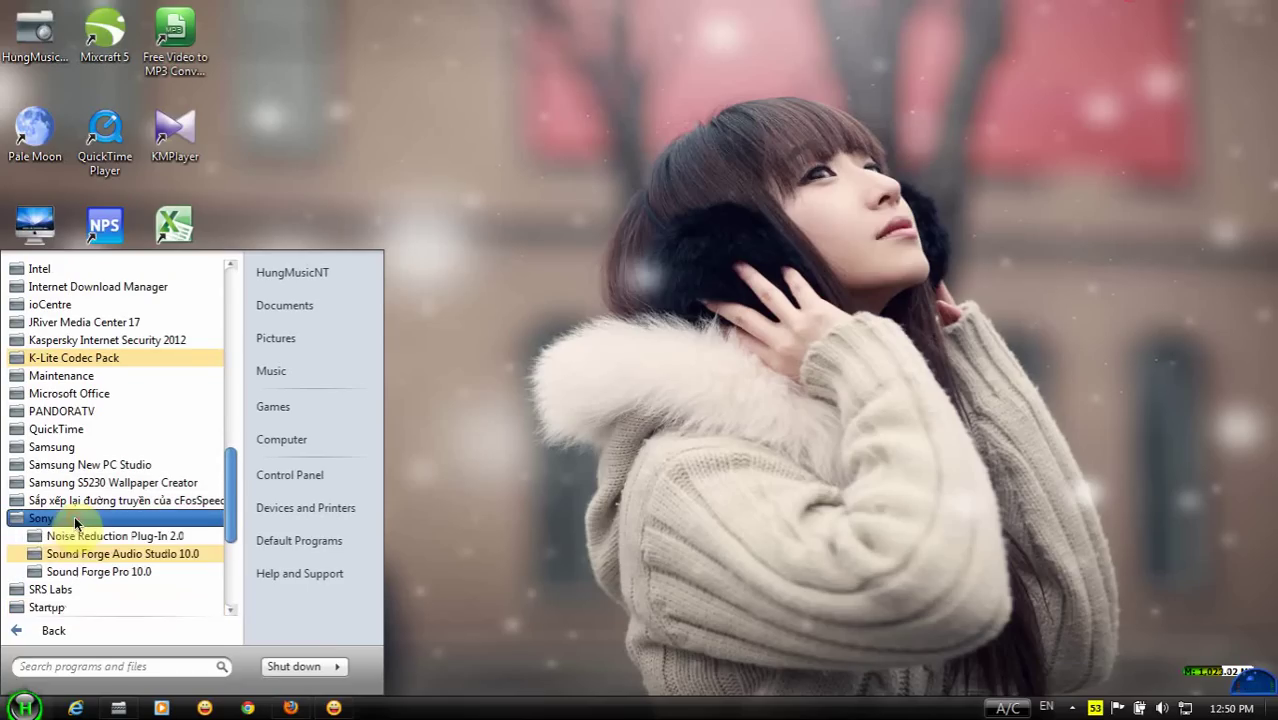
pyautogui.click(116, 556)
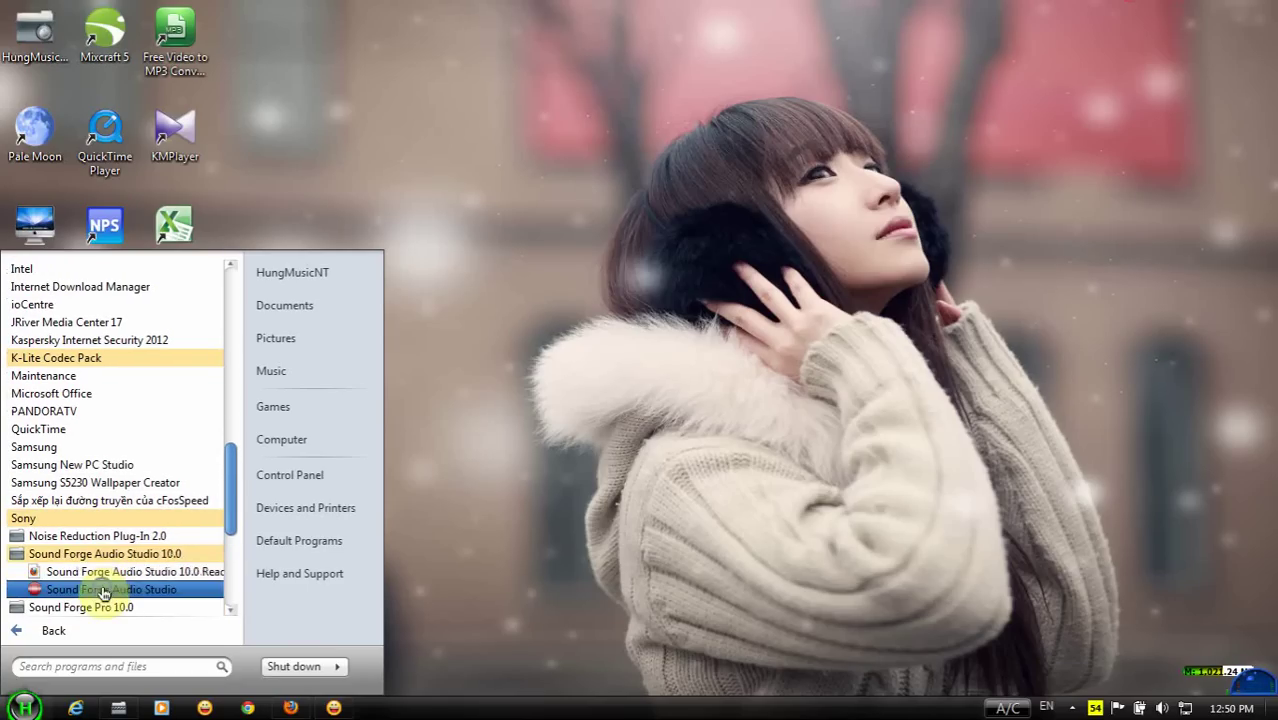
pyautogui.rightClick(102, 592)
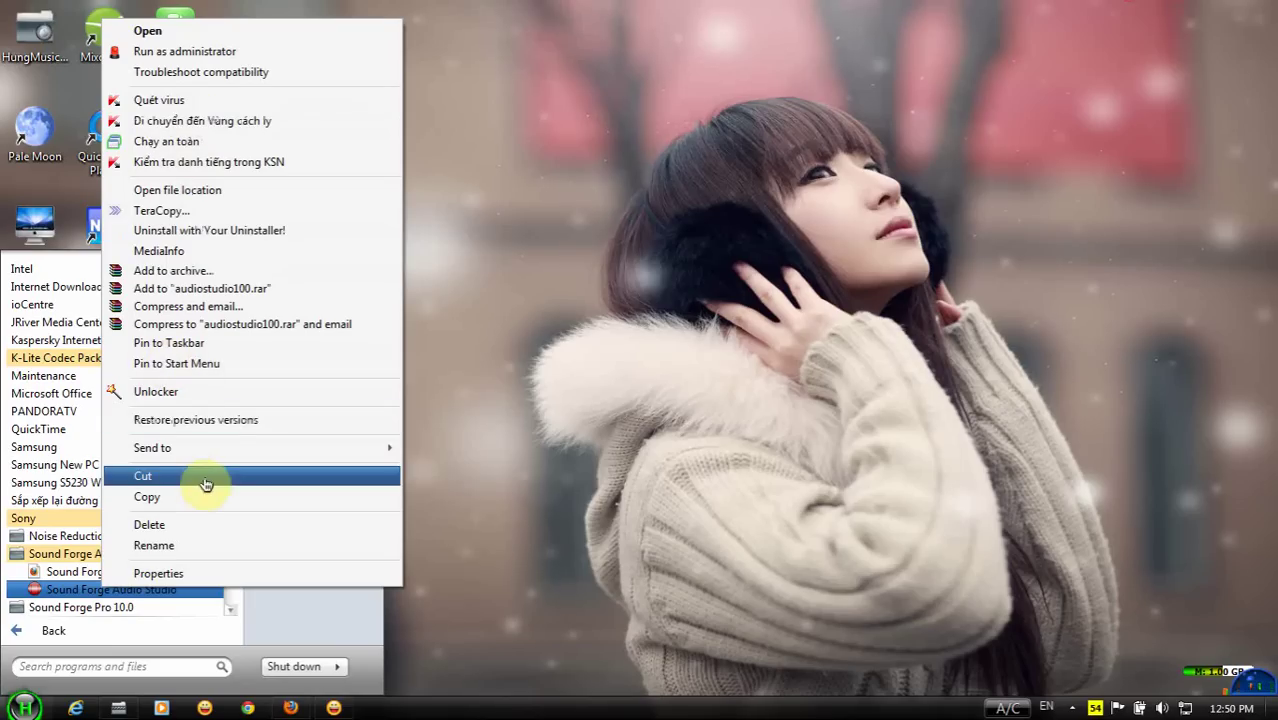
pyautogui.moveTo(334, 461)
pyautogui.click(426, 490)
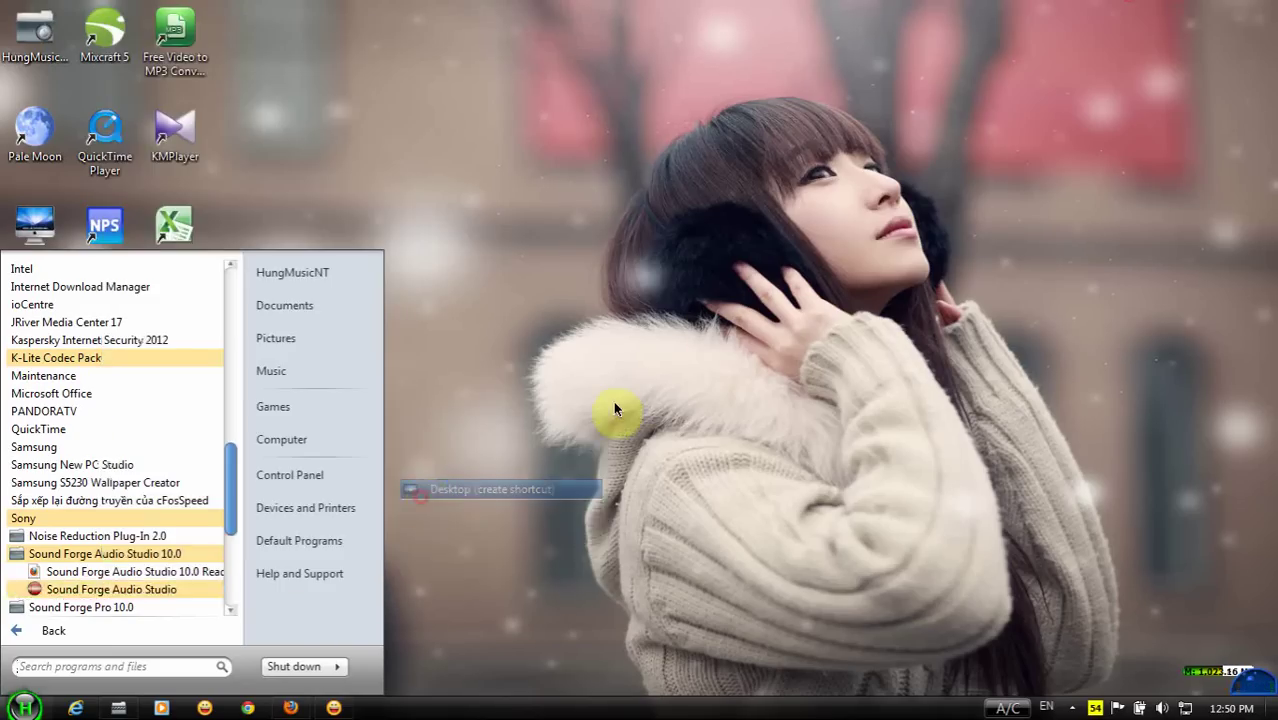
pyautogui.click(693, 206)
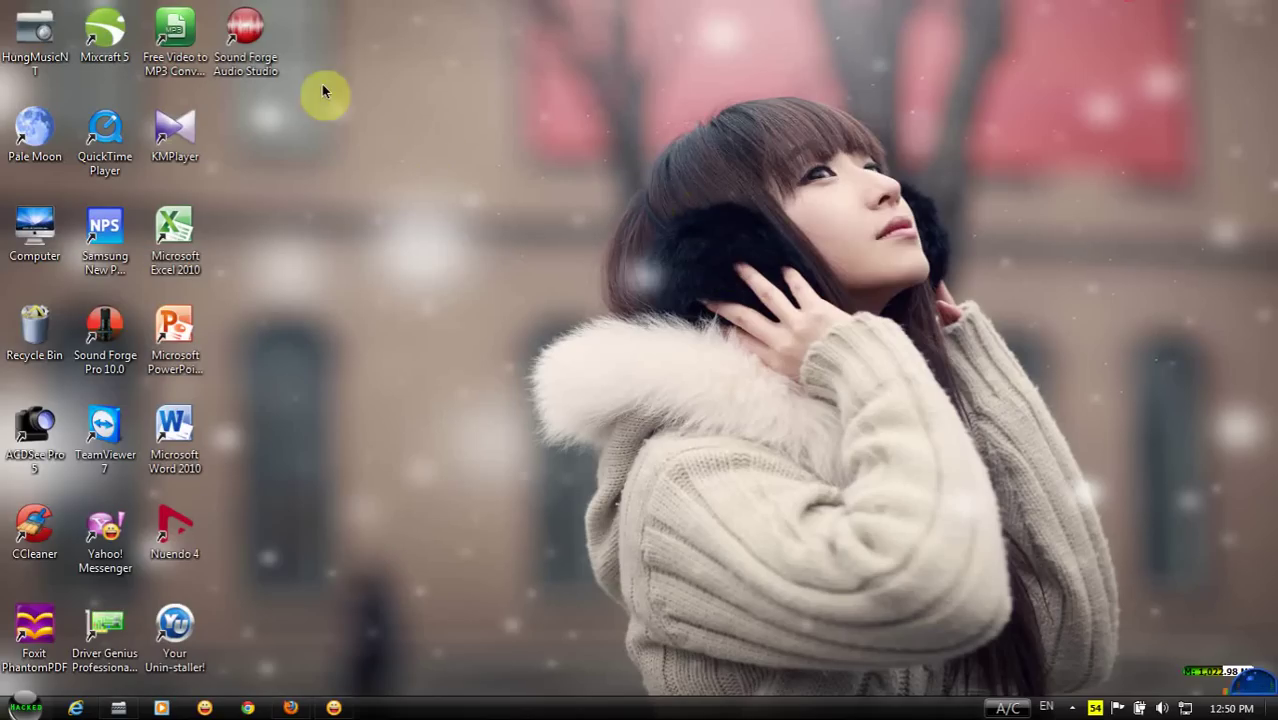
pyautogui.rightClick(589, 139)
pyautogui.click(604, 181)
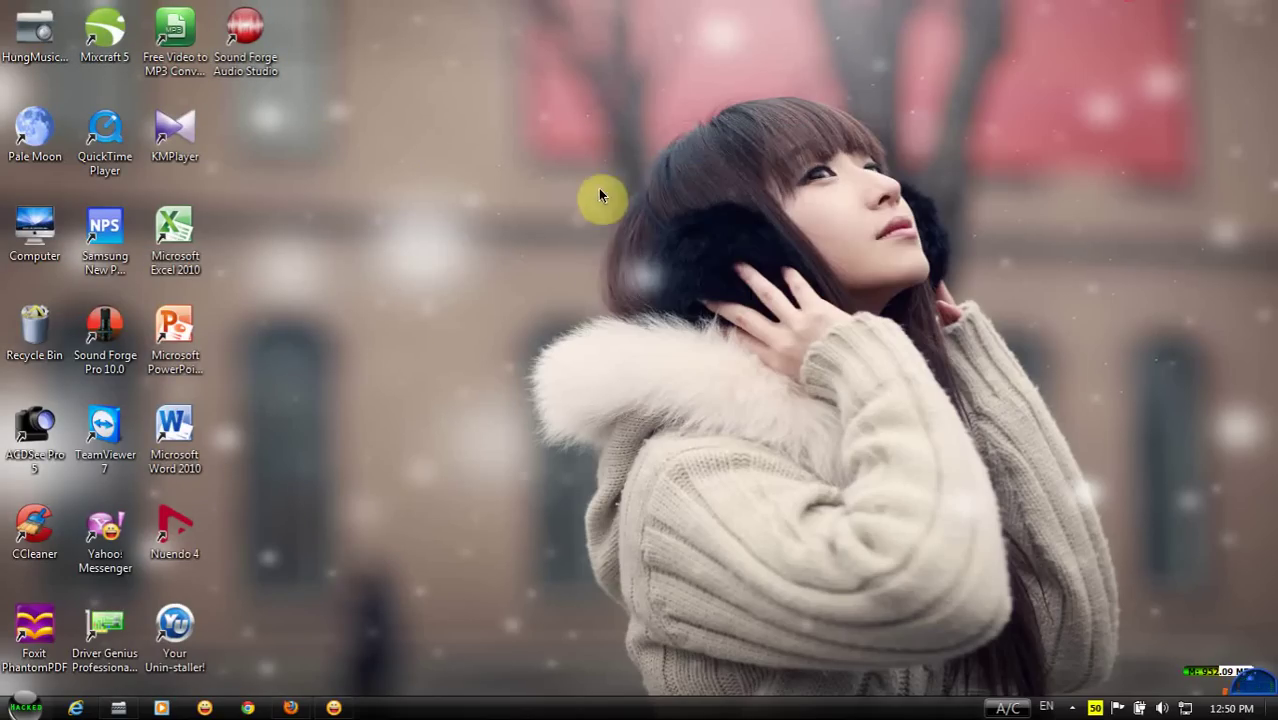
# Return to the installer's folder and open its Sony.Products.Multikeygen.v2.0 subfolder.
pyautogui.click(118, 708)
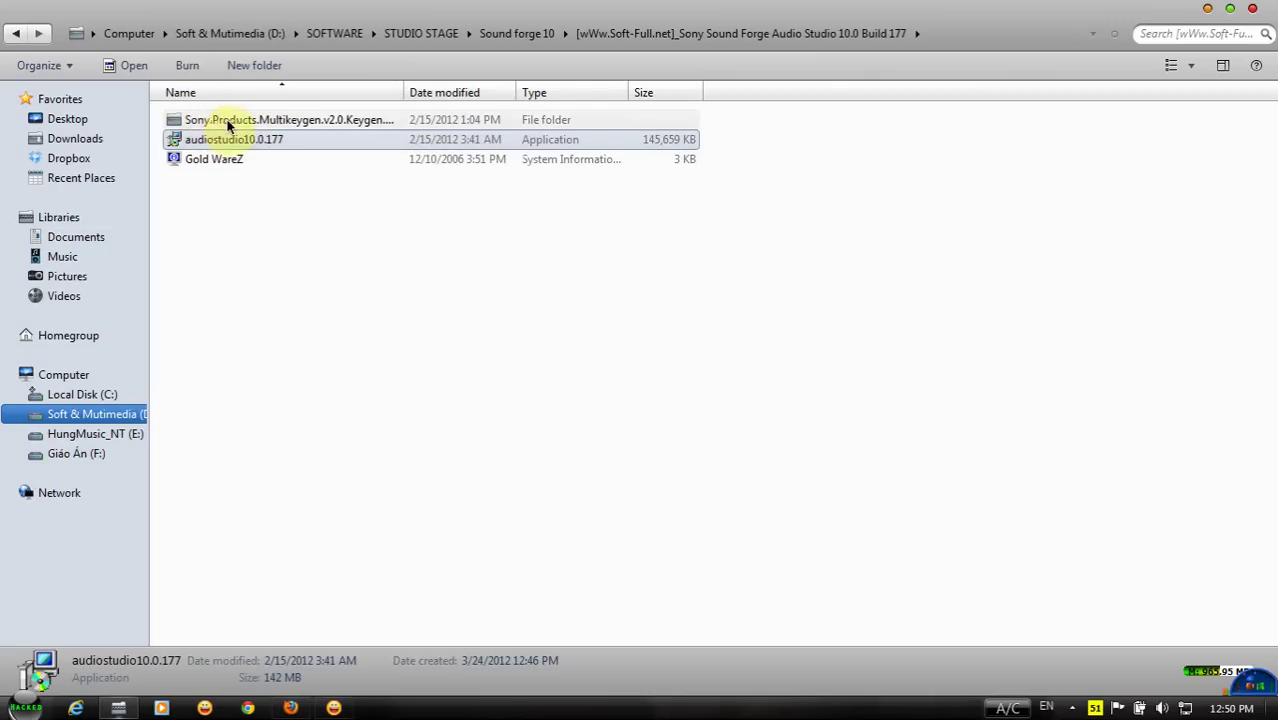
pyautogui.doubleClick(404, 92)
pyautogui.doubleClick(419, 121)
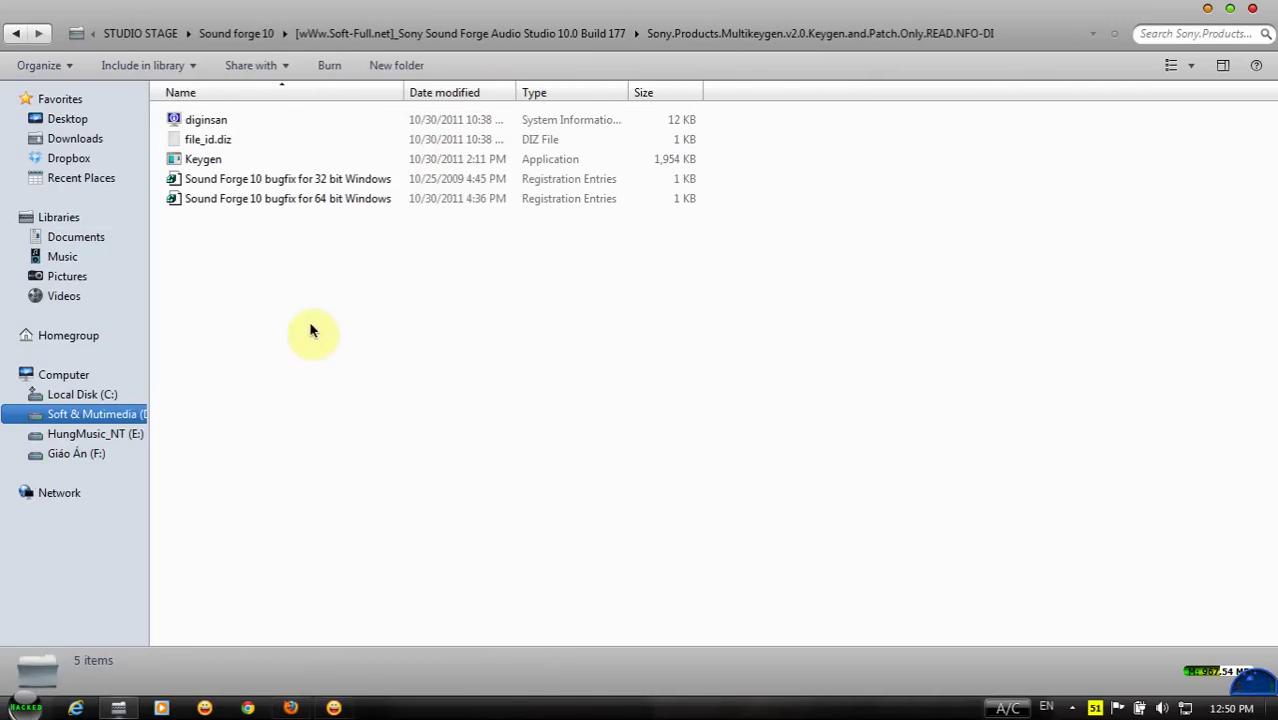
# Run Keygen as administrator and select Sound Forge Audio Studio 10.0 Series as the product name.
pyautogui.click(200, 162)
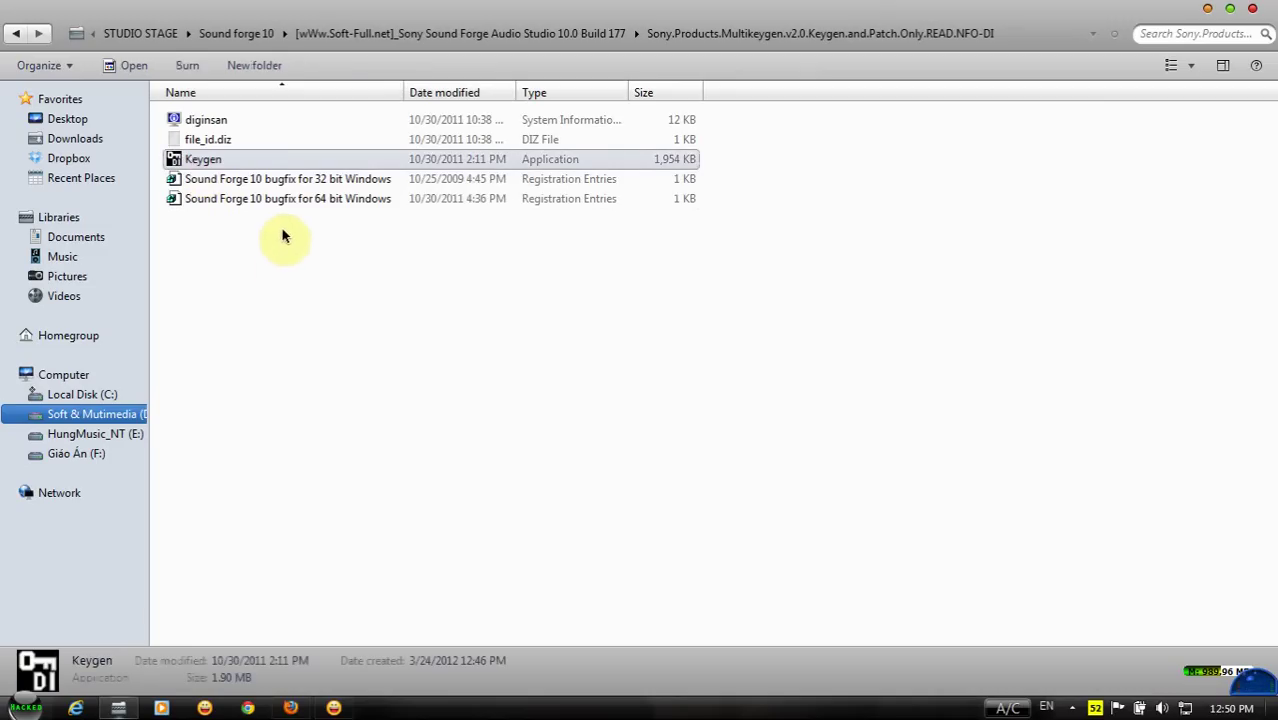
pyautogui.click(295, 179)
pyautogui.doubleClick(212, 161)
pyautogui.rightClick(212, 161)
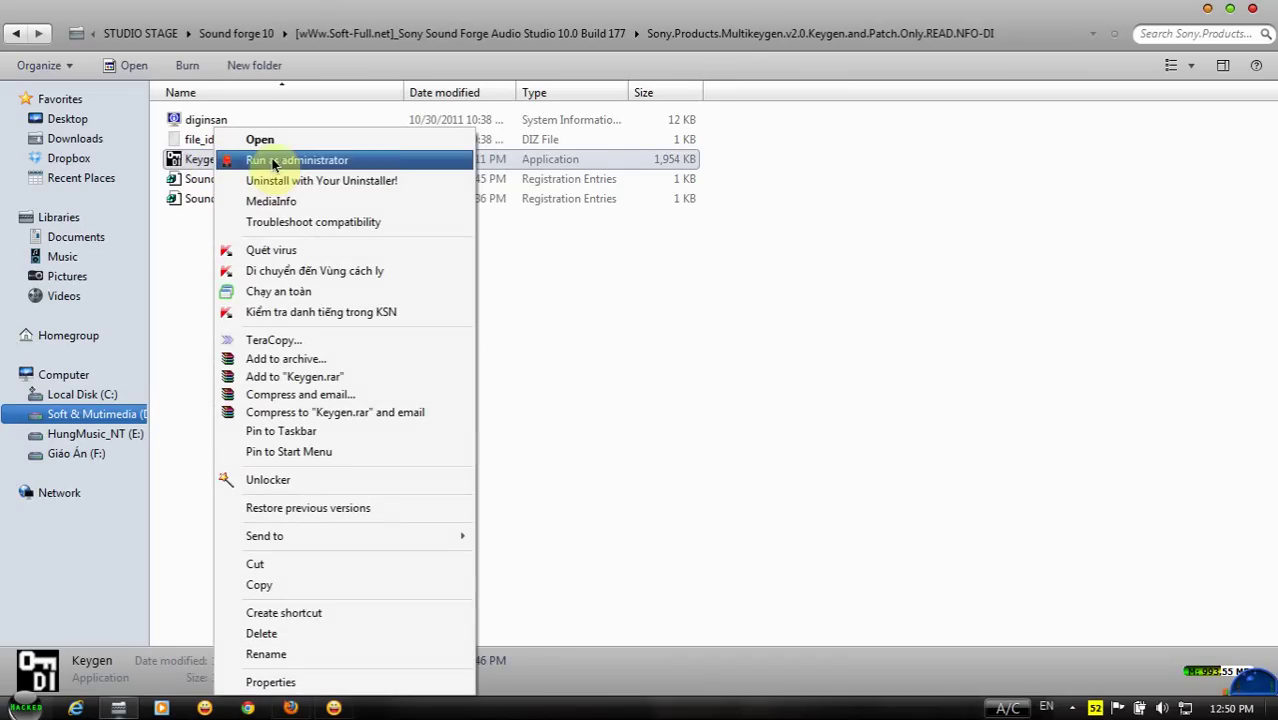
pyautogui.click(313, 163)
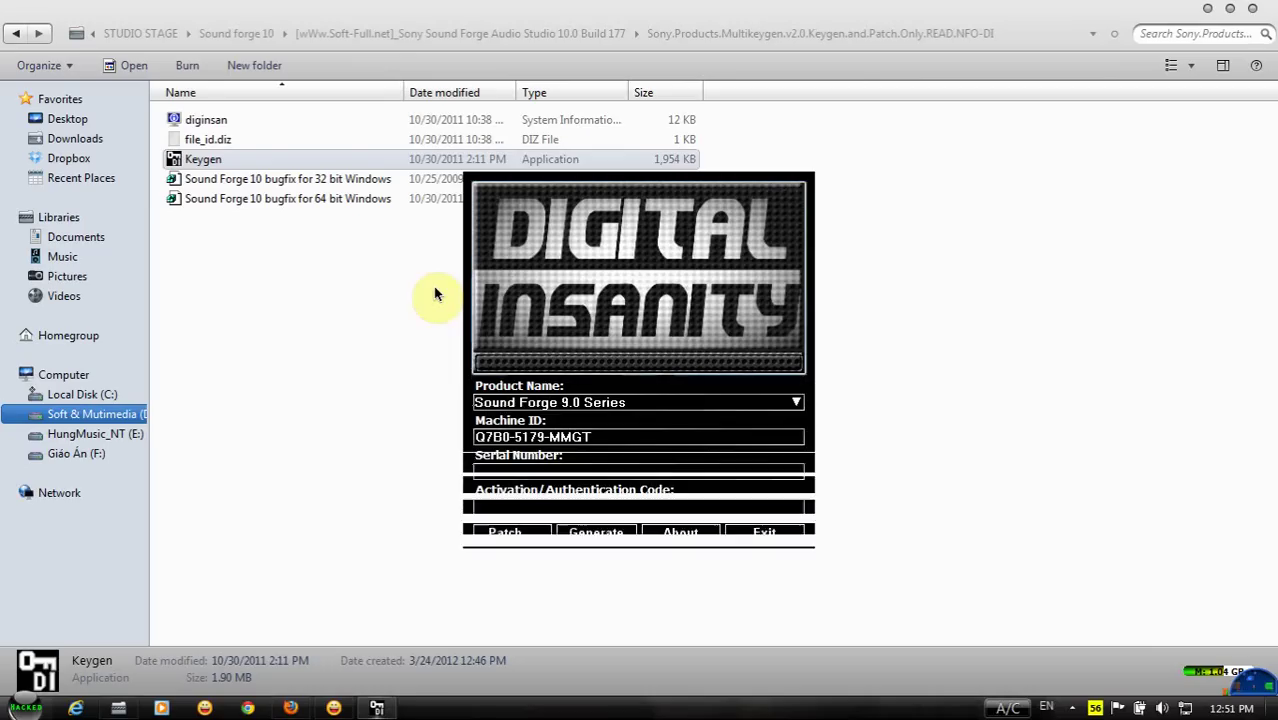
pyautogui.click(530, 405)
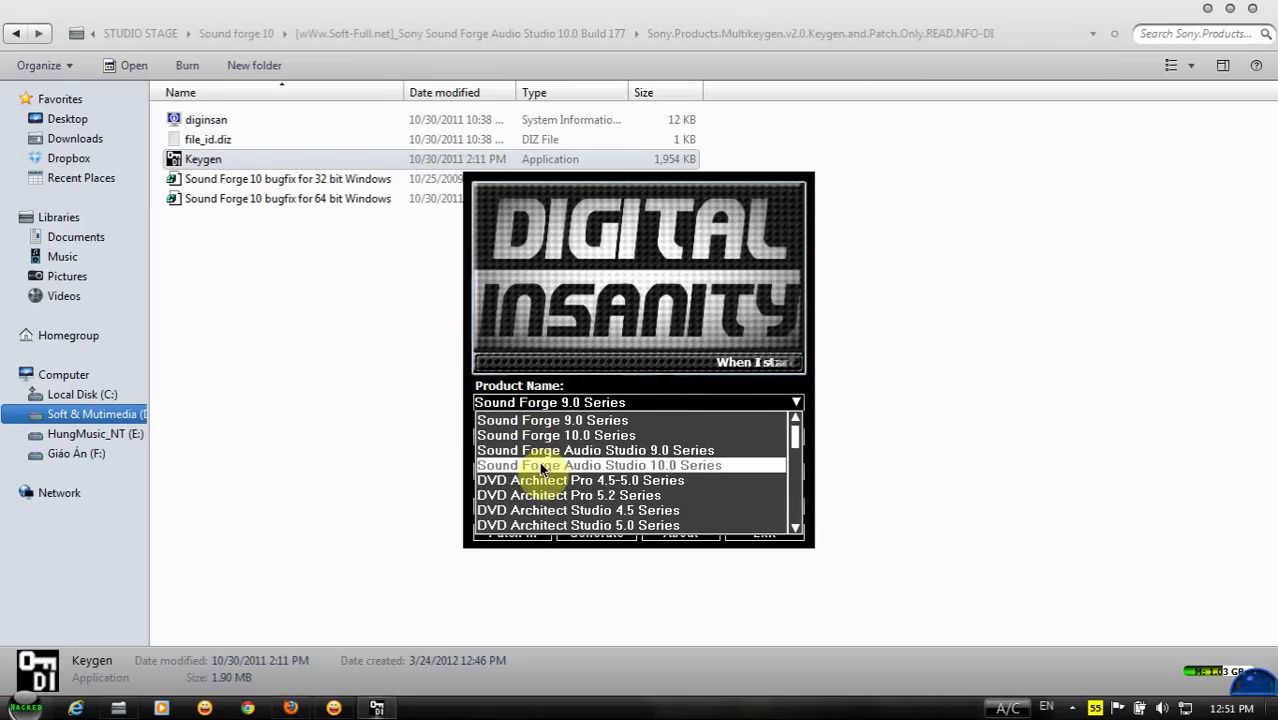
pyautogui.click(539, 463)
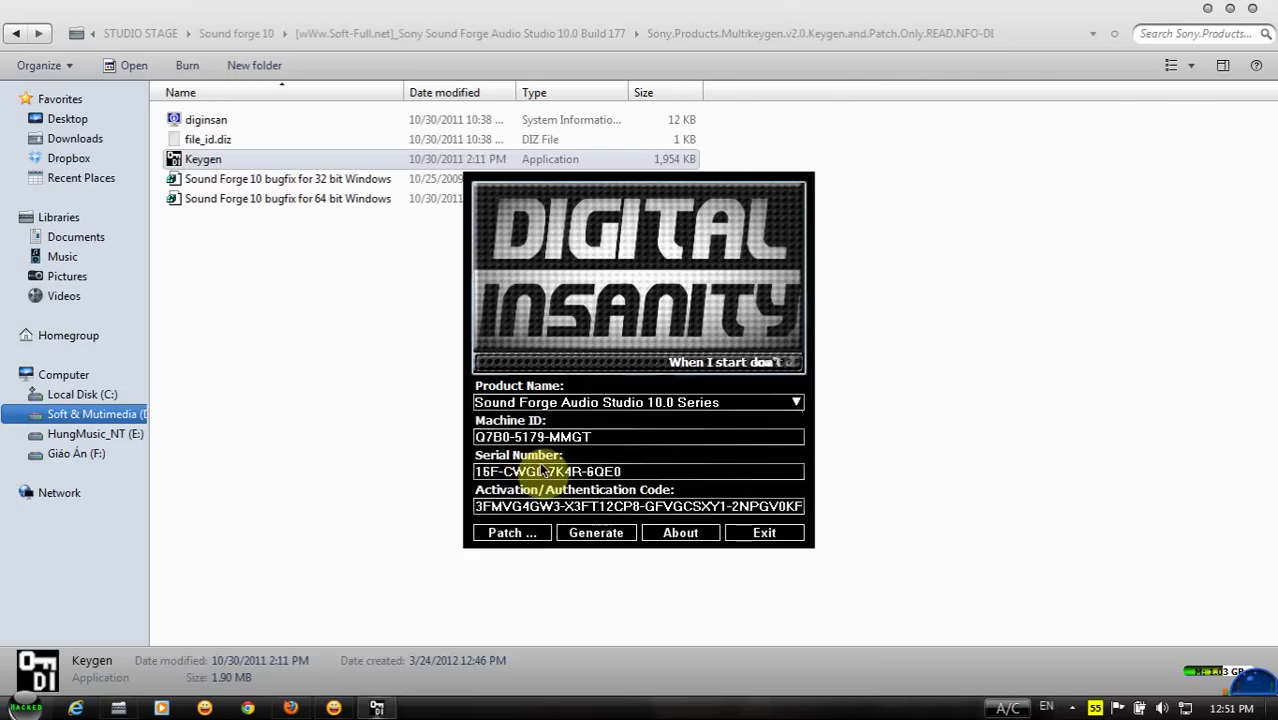
# Start the patch for Sound Forge Audio Studio 10.0 and expand Program Files on Local Disk (C:) as the location to search.
pyautogui.click(505, 537)
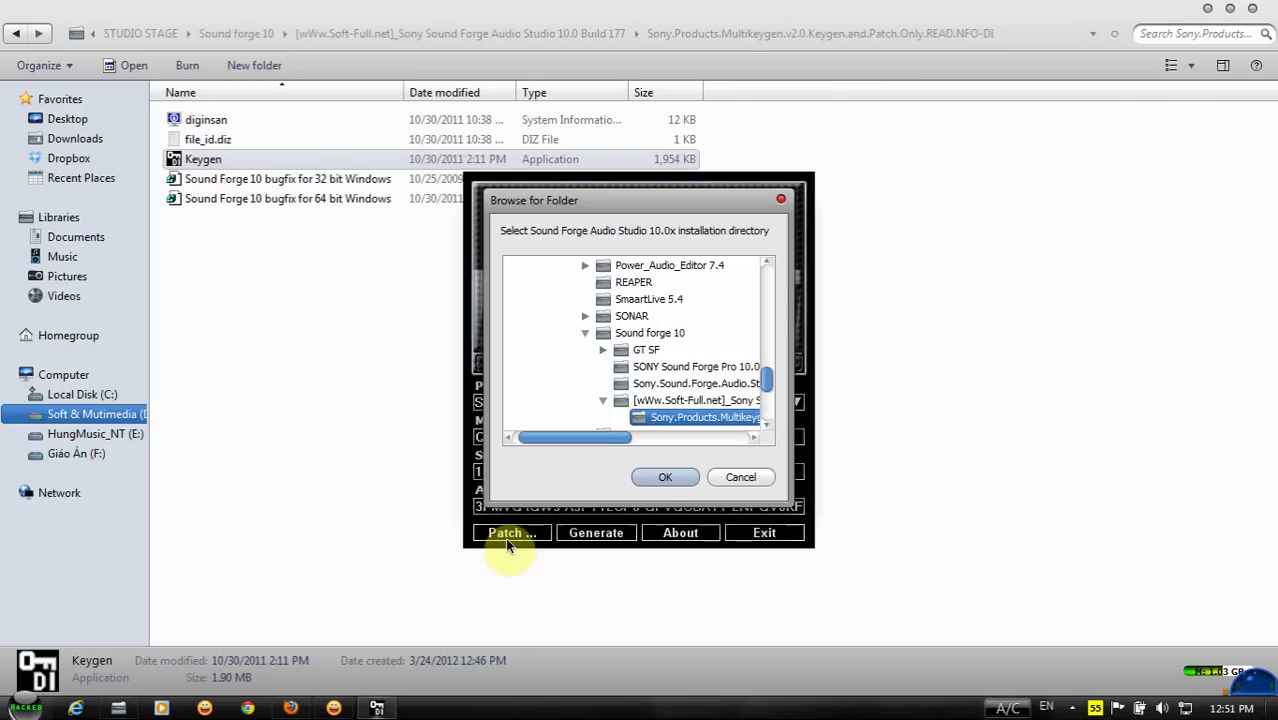
pyautogui.moveTo(770, 381); pyautogui.dragTo(774, 300)
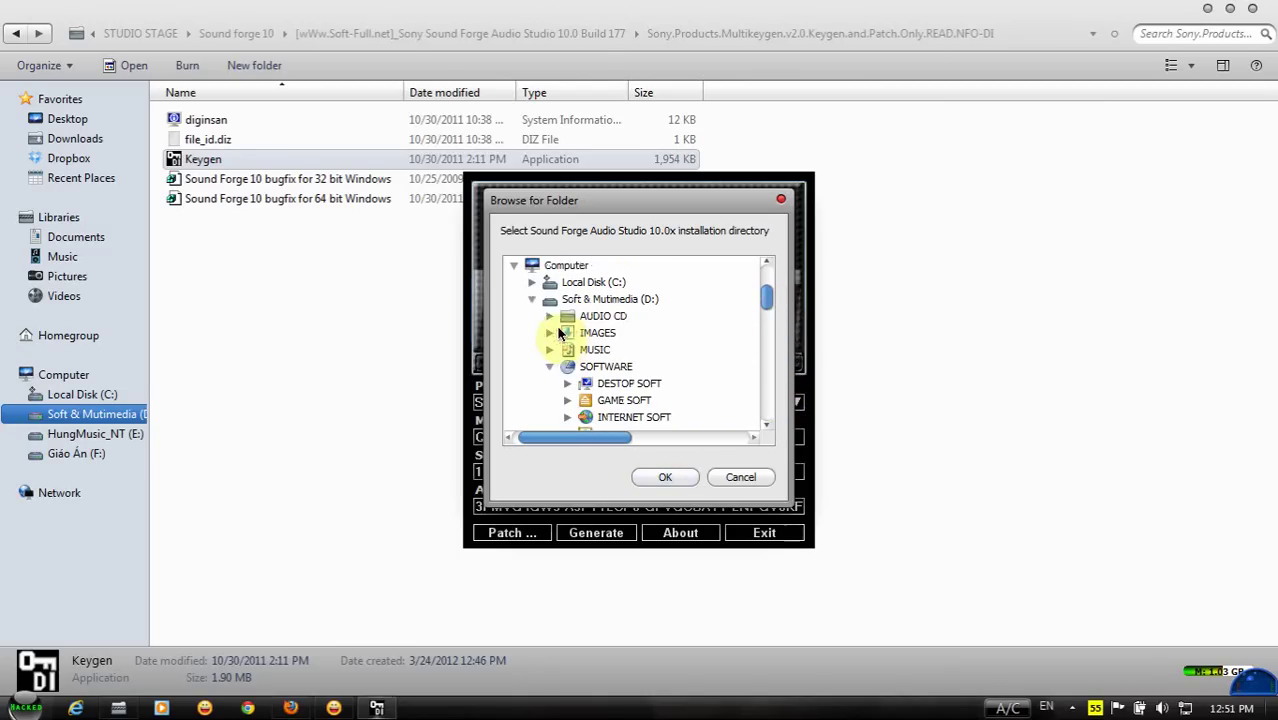
pyautogui.click(560, 282)
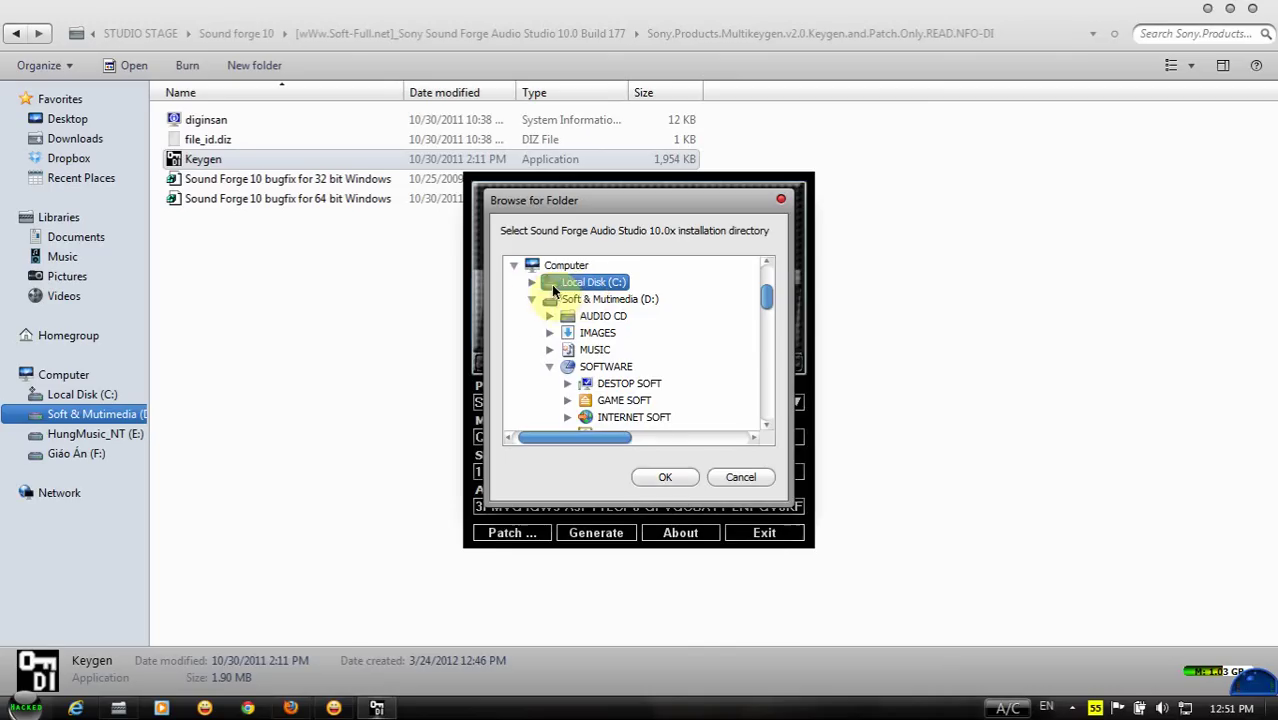
pyautogui.click(531, 299)
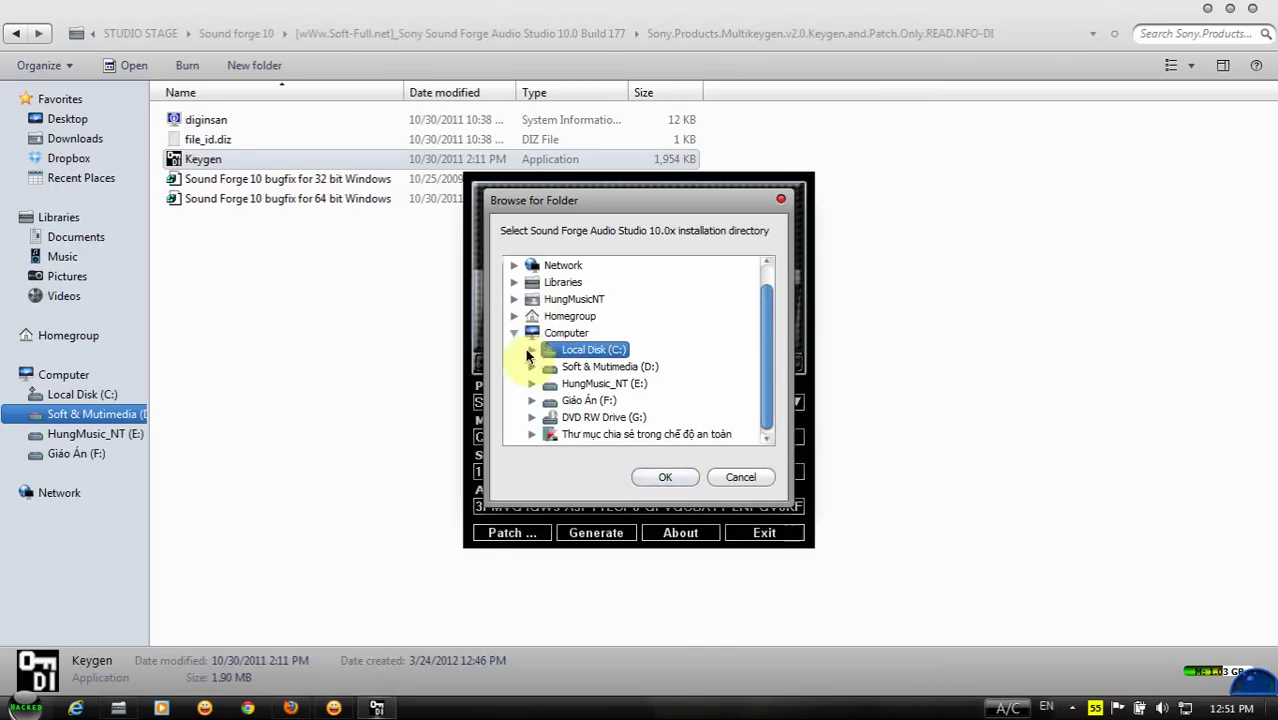
pyautogui.click(576, 350)
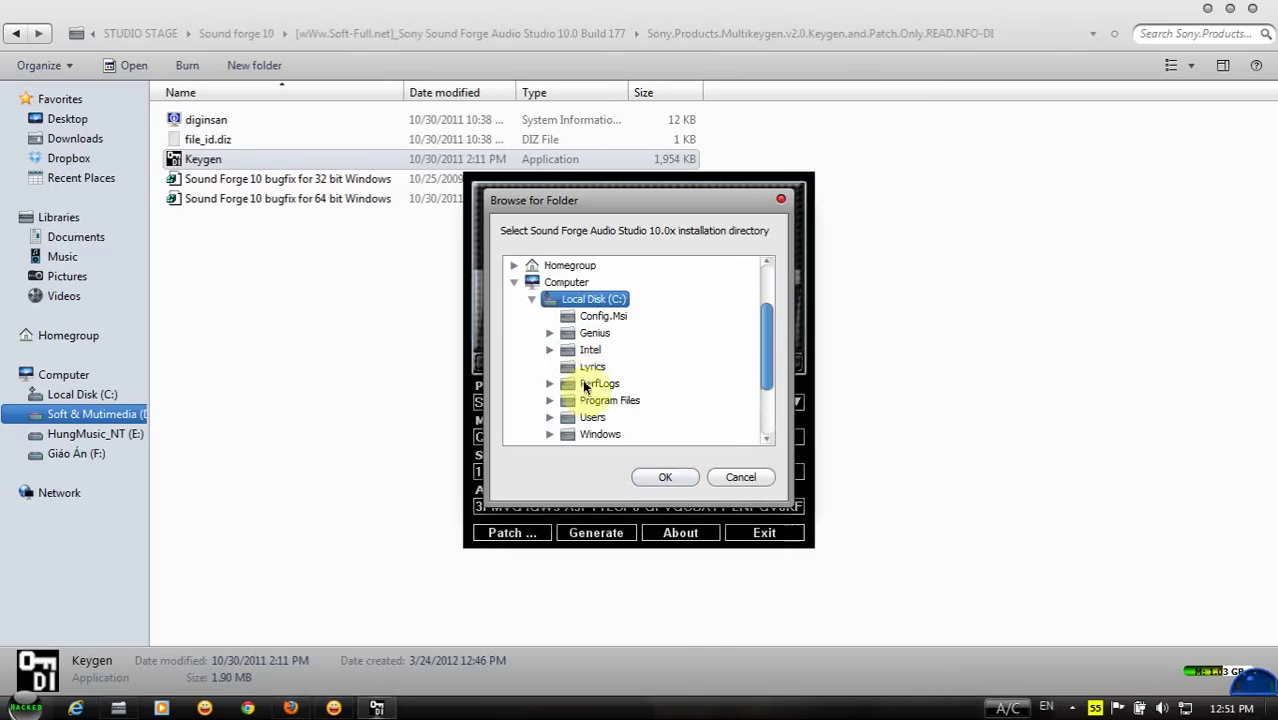
pyautogui.click(584, 400)
# Choose the Sound Forge Audio Studio 10.0 folder inside Sony as the installation directory and apply the patch.
pyautogui.scroll(-10, 584, 368)
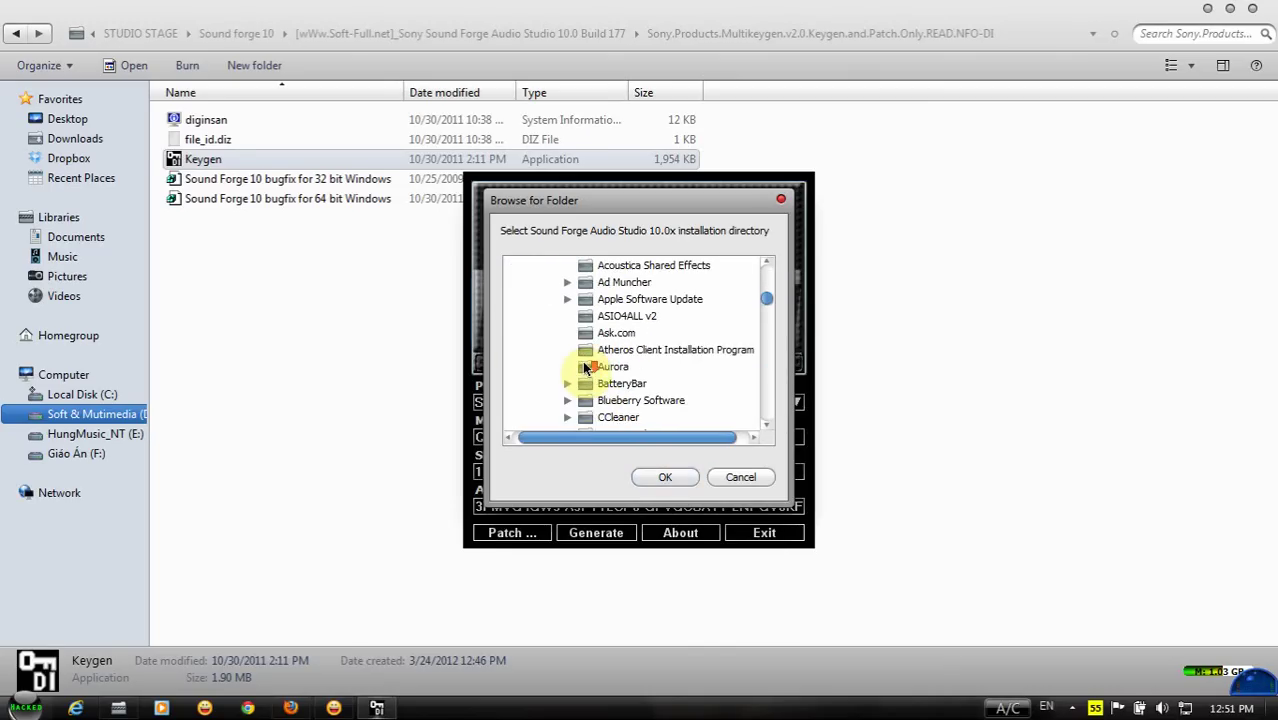
pyautogui.scroll(-10, 586, 372)
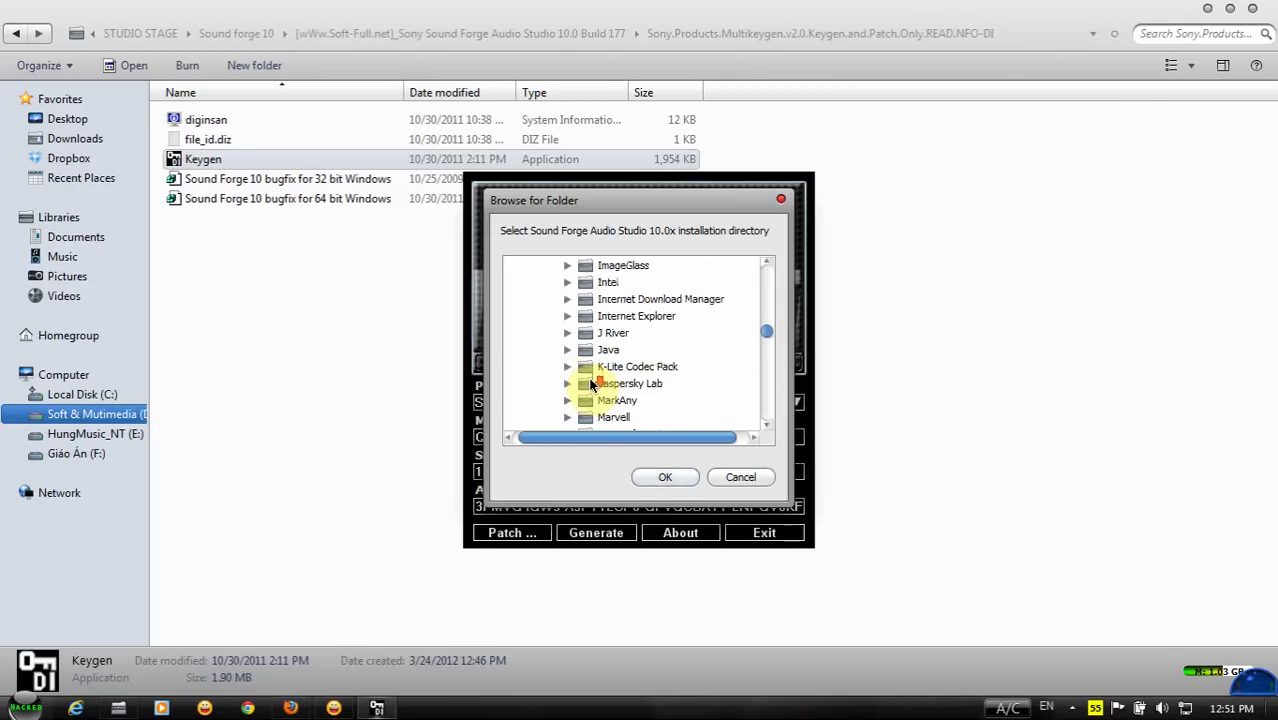
pyautogui.scroll(-2, 592, 385)
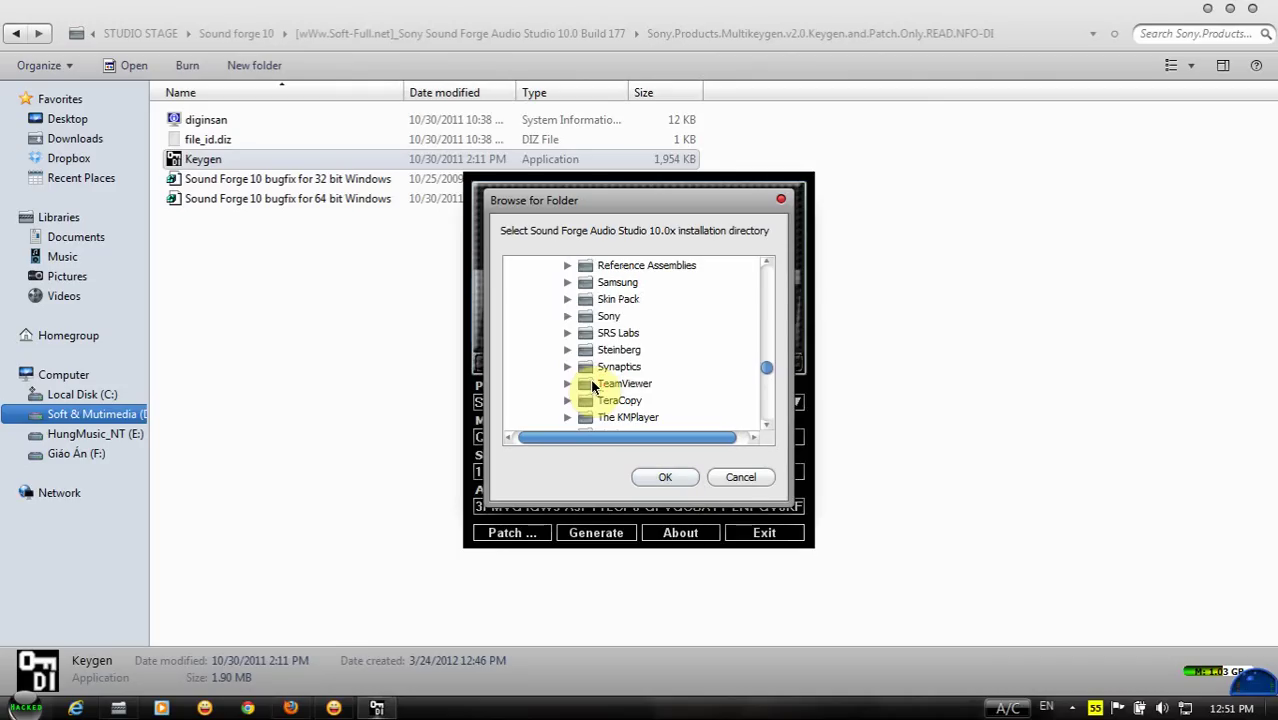
pyautogui.click(598, 318)
pyautogui.click(566, 318)
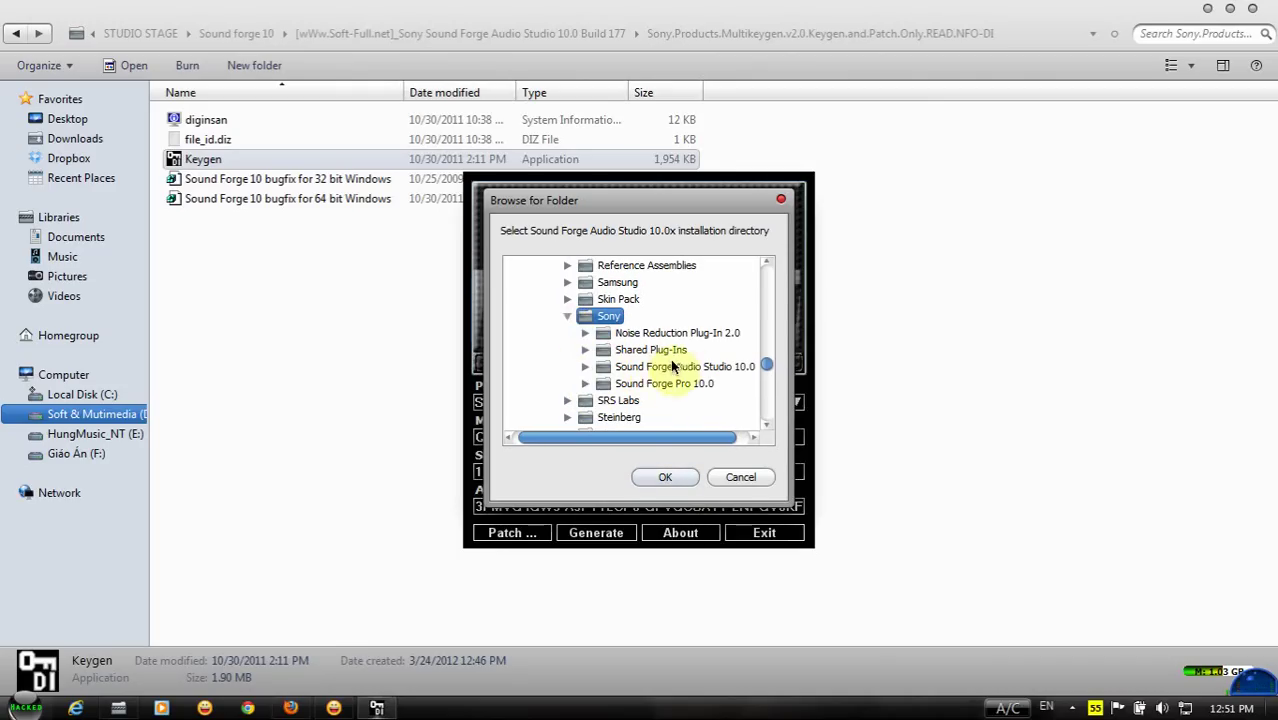
pyautogui.click(622, 367)
pyautogui.click(645, 478)
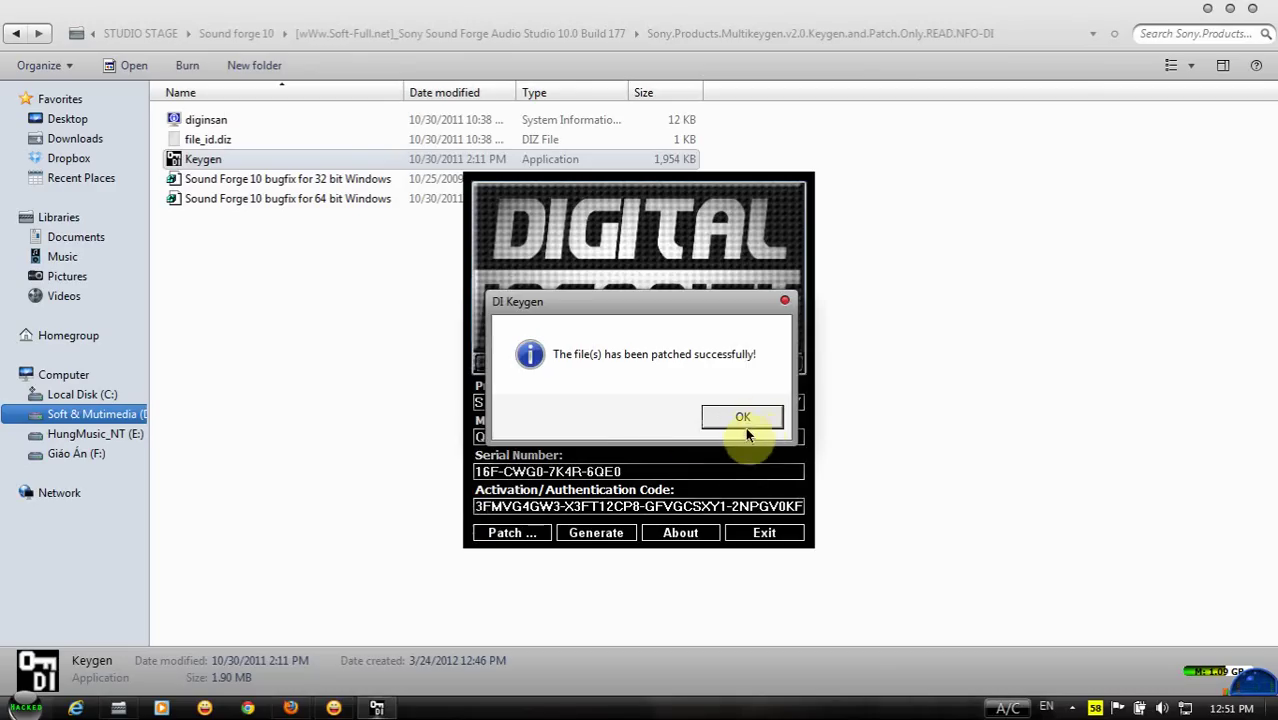
pyautogui.click(744, 419)
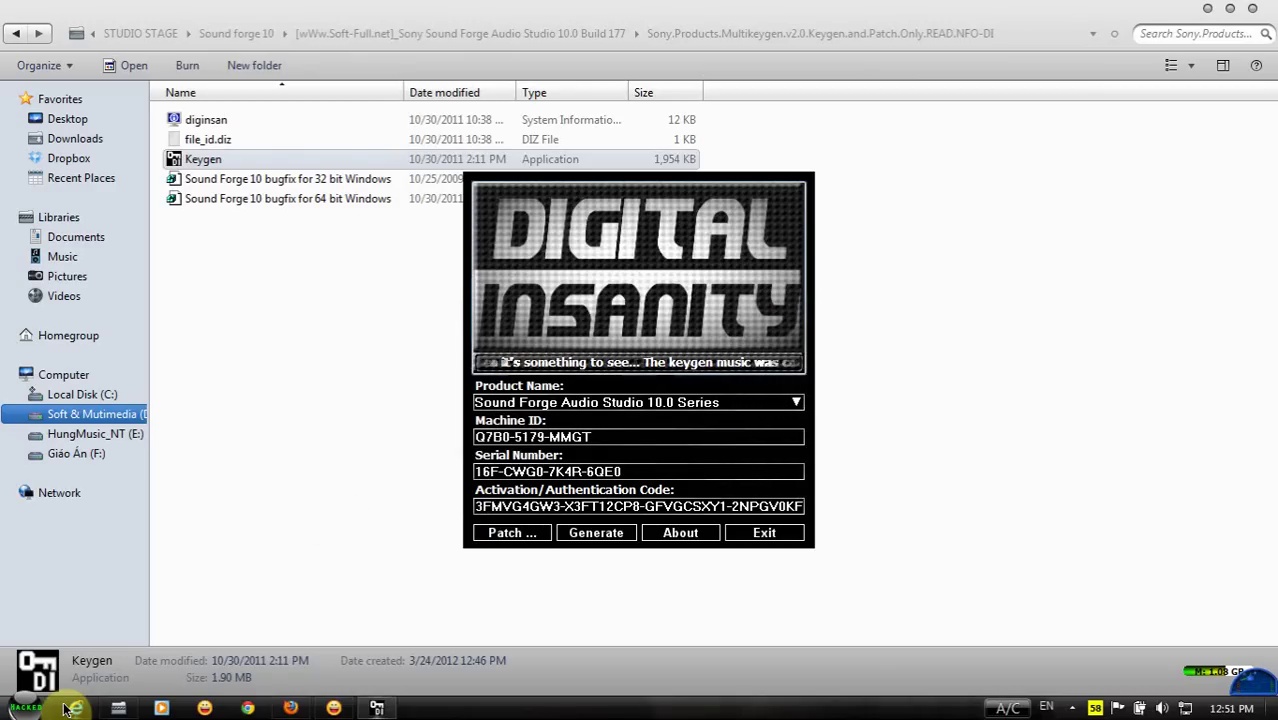
# Minimize the folder window, move the keygen aside, and launch Sound Forge Audio Studio to its serial number page.
pyautogui.click(254, 500)
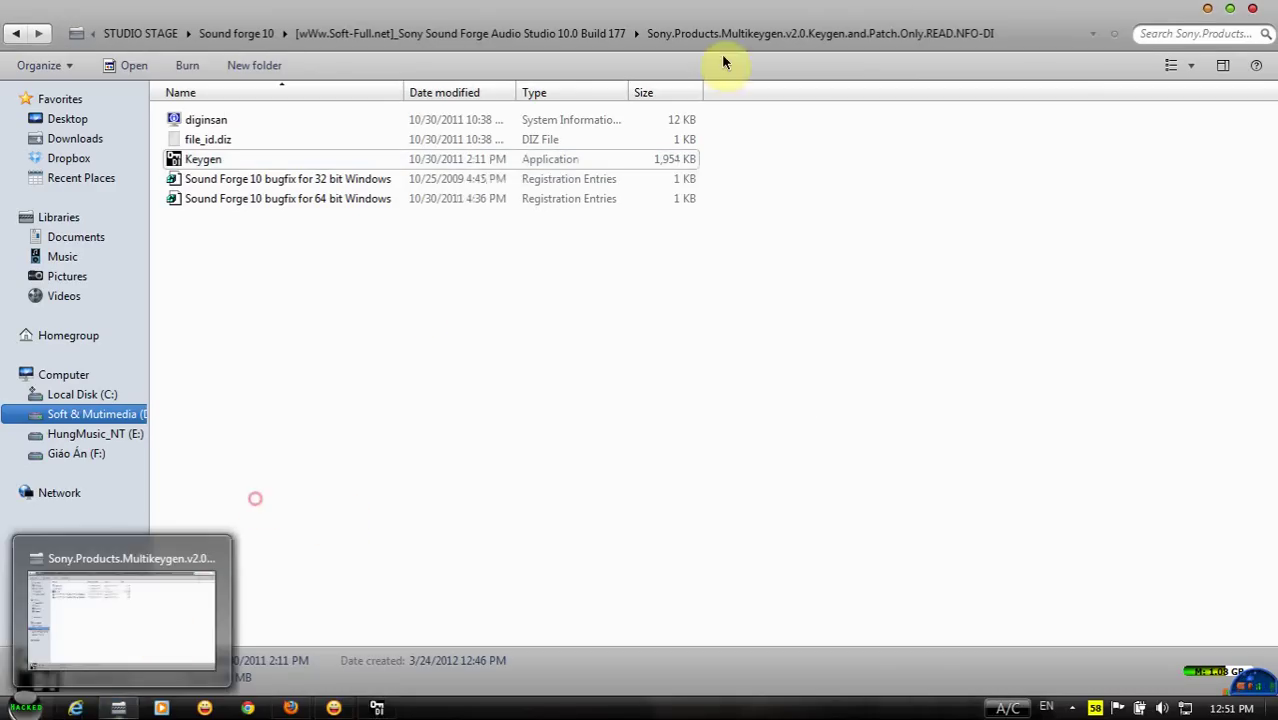
pyautogui.click(1205, 12)
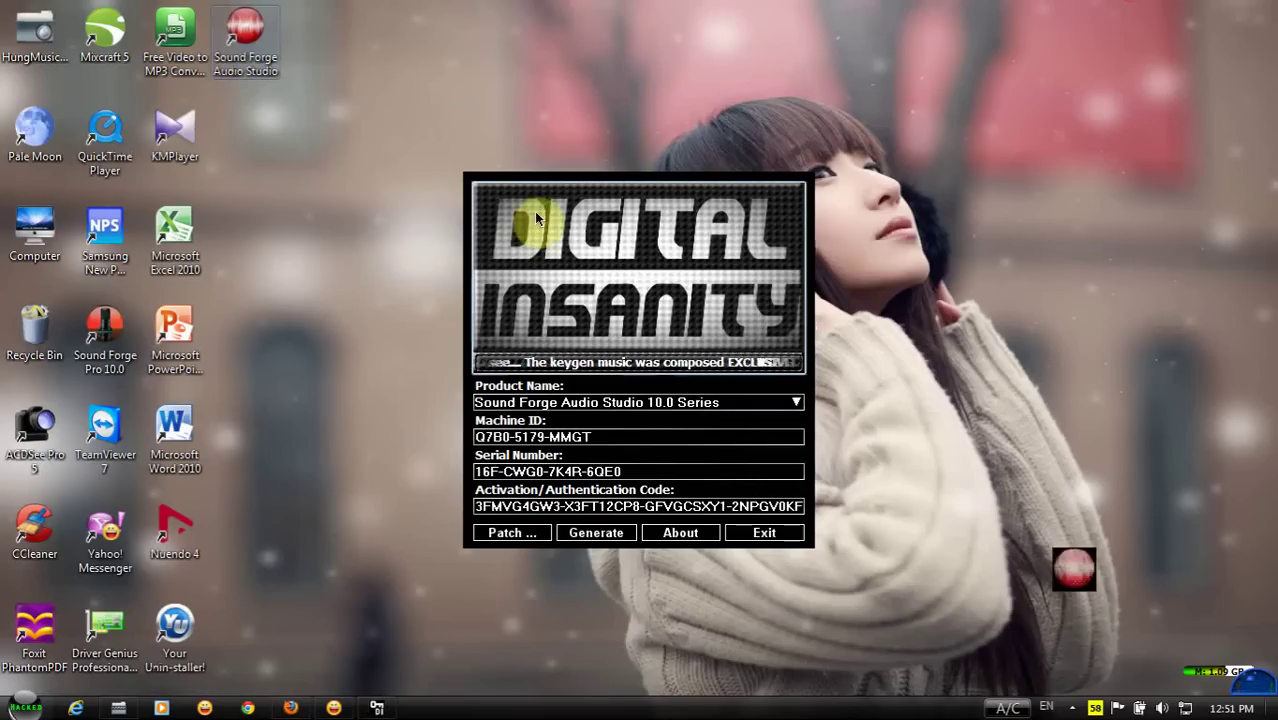
pyautogui.moveTo(595, 184); pyautogui.dragTo(1050, 67)
pyautogui.click(720, 583)
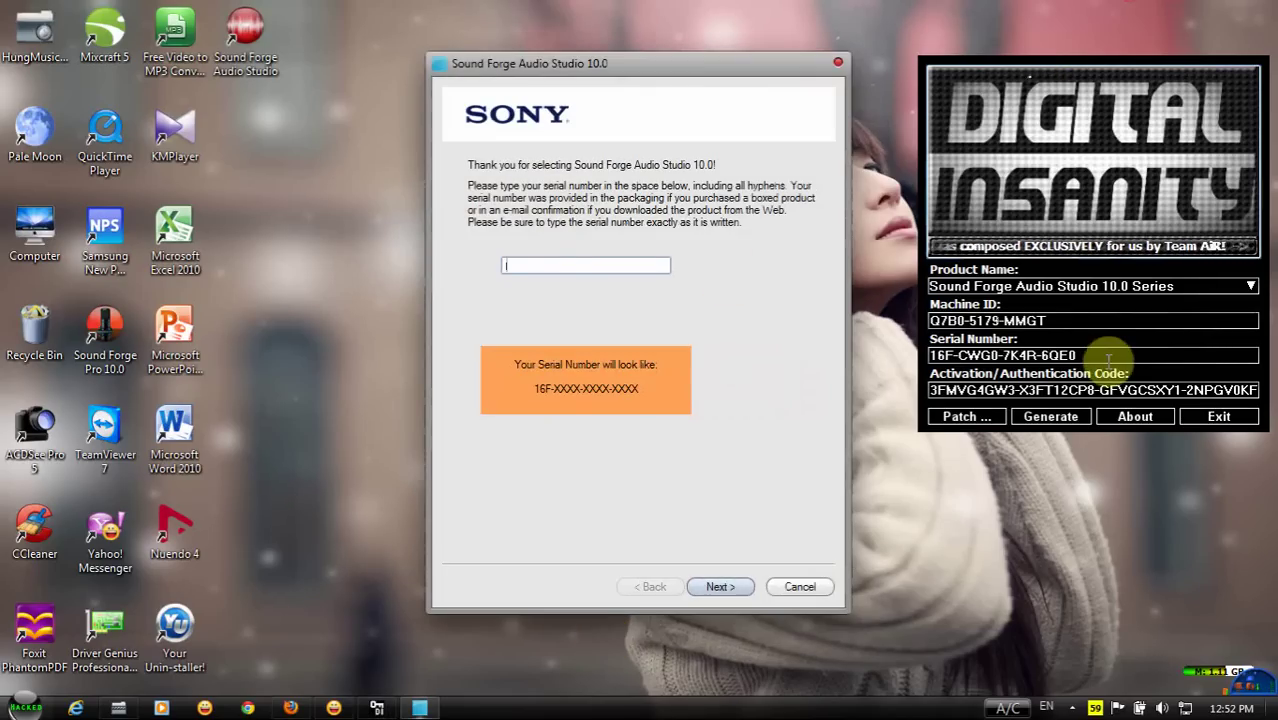
# Copy the serial number from the keygen into the registration wizard's serial number field and continue.
pyautogui.moveTo(1085, 356); pyautogui.dragTo(913, 368)
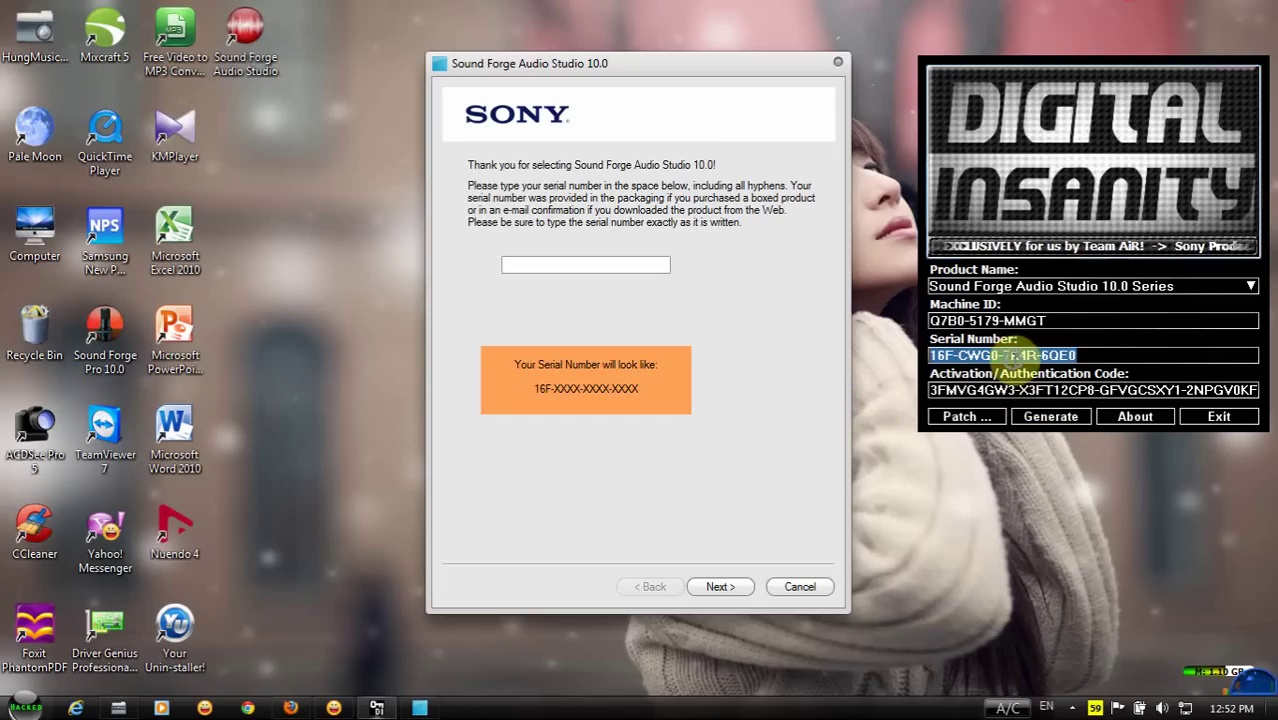
pyautogui.rightClick(992, 348)
pyautogui.click(1048, 420)
pyautogui.click(531, 264)
pyautogui.rightClick(533, 265)
pyautogui.click(583, 345)
pyautogui.click(720, 586)
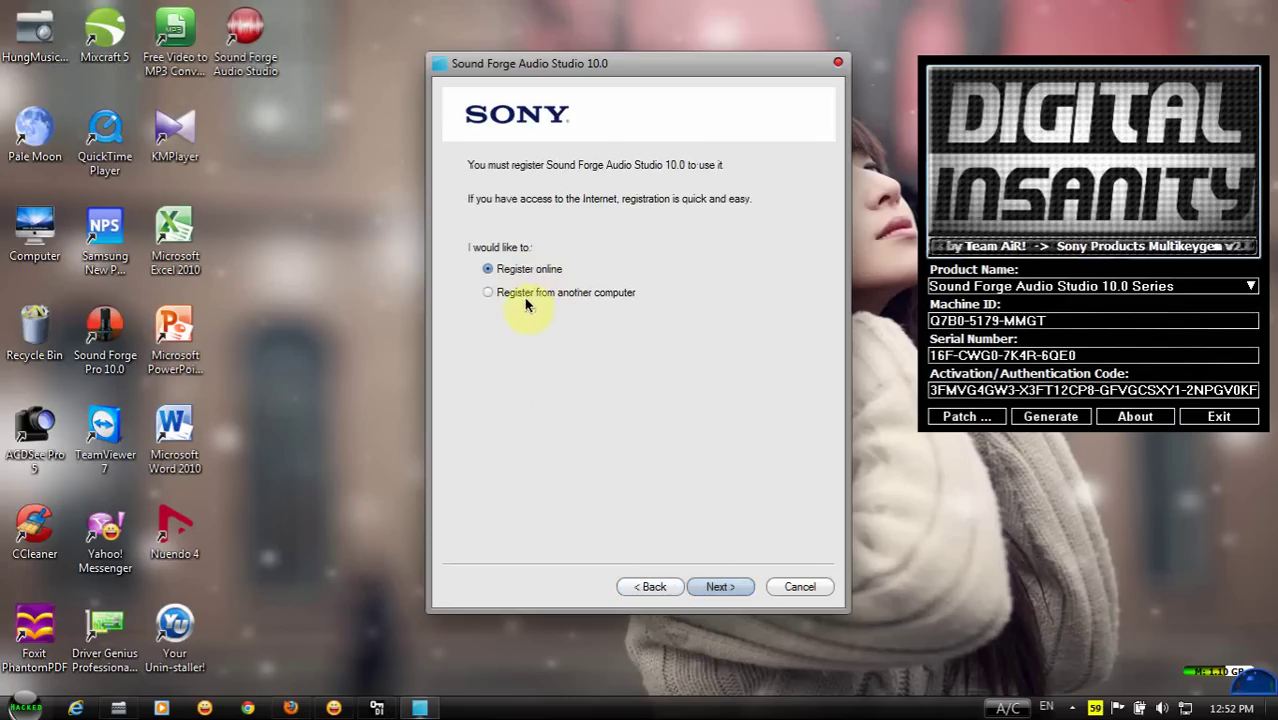
# Choose Register from another computer and continue to the registration information page.
pyautogui.click(527, 293)
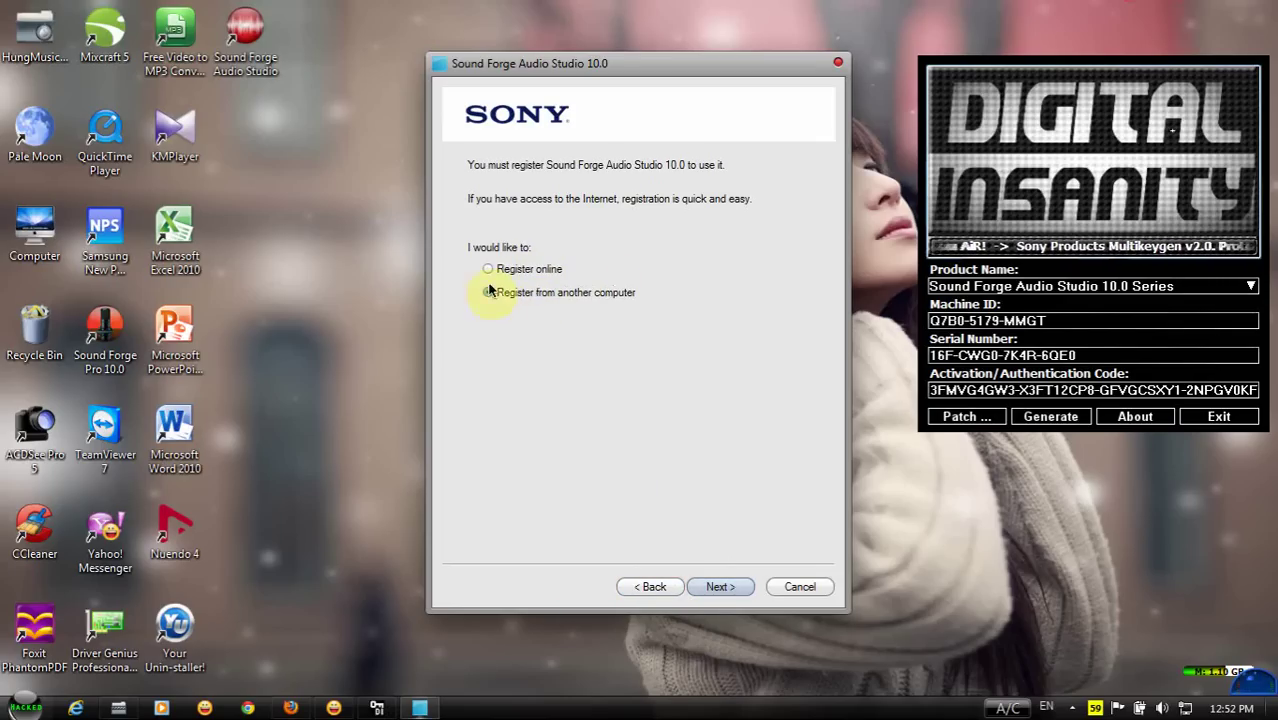
pyautogui.click(505, 270)
pyautogui.click(499, 293)
pyautogui.click(712, 587)
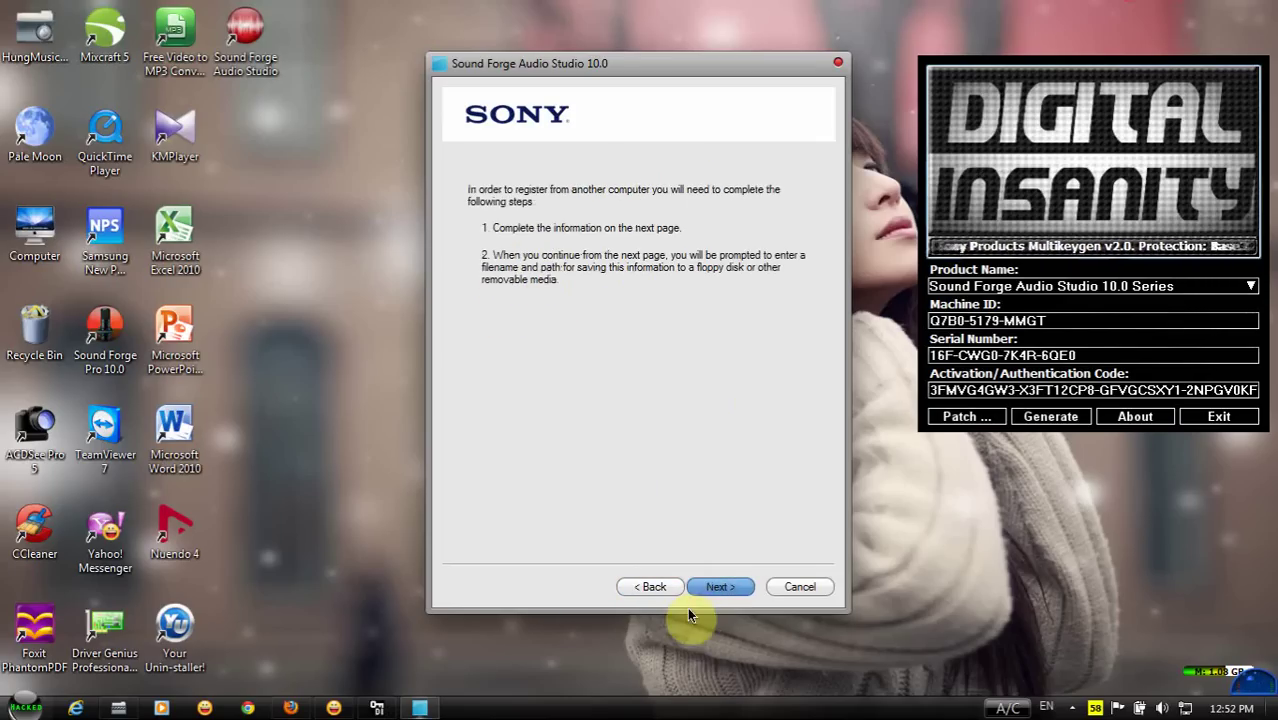
pyautogui.click(719, 589)
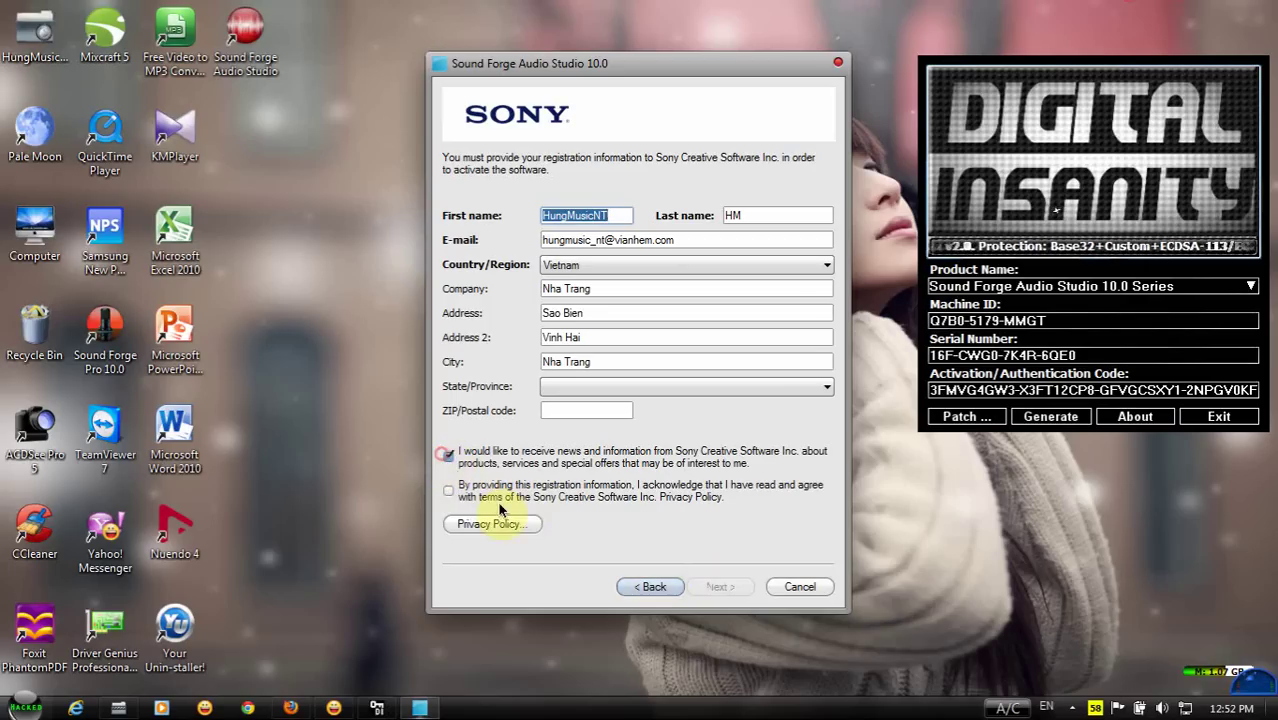
# Agree to the Sony Creative Software Privacy Policy terms and leave the news and information option enabled.
pyautogui.click(448, 457)
pyautogui.click(448, 490)
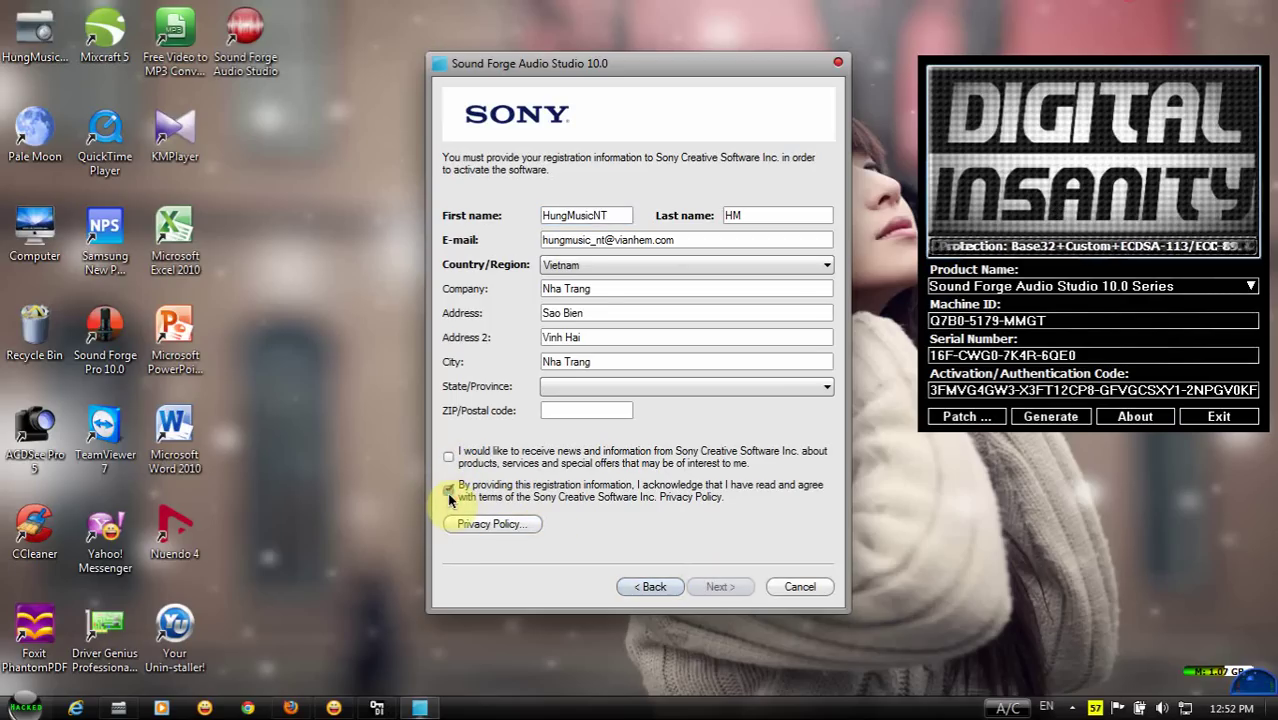
pyautogui.click(448, 457)
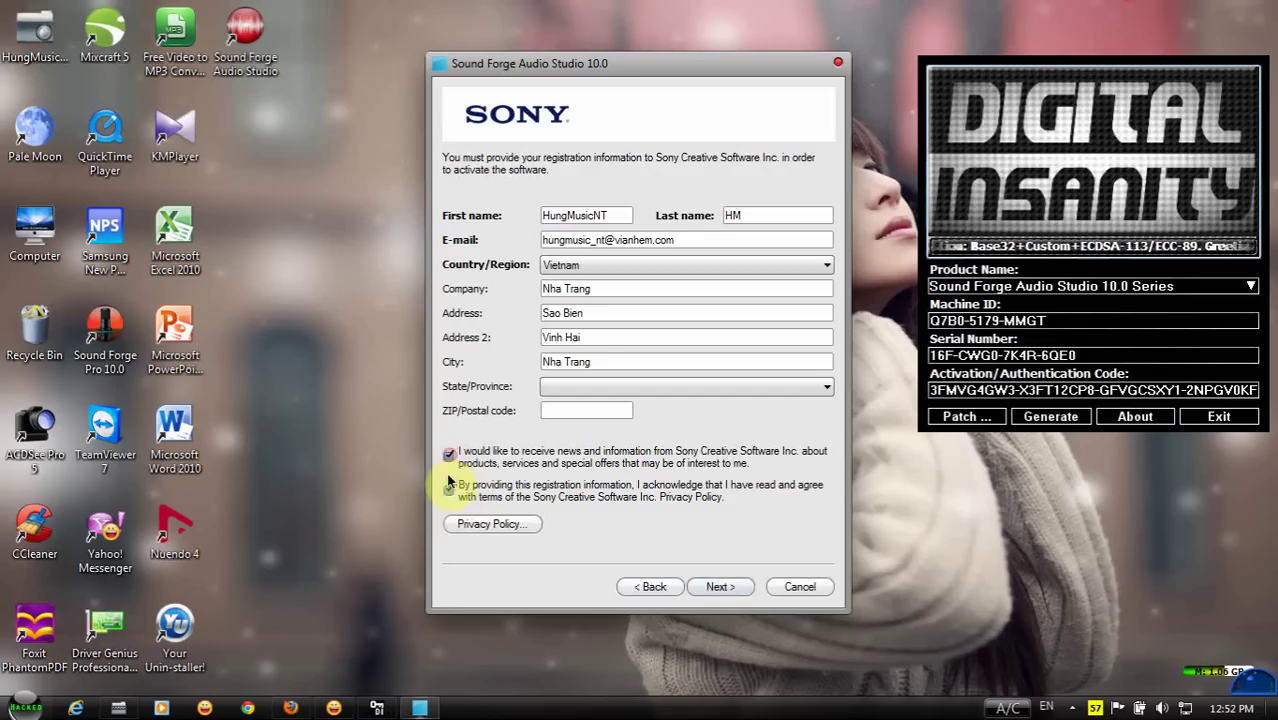
# Save the registration information as the HTML file Register Sound Forge Audio Studio in My Documents and continue to the authentication code page.
pyautogui.click(722, 590)
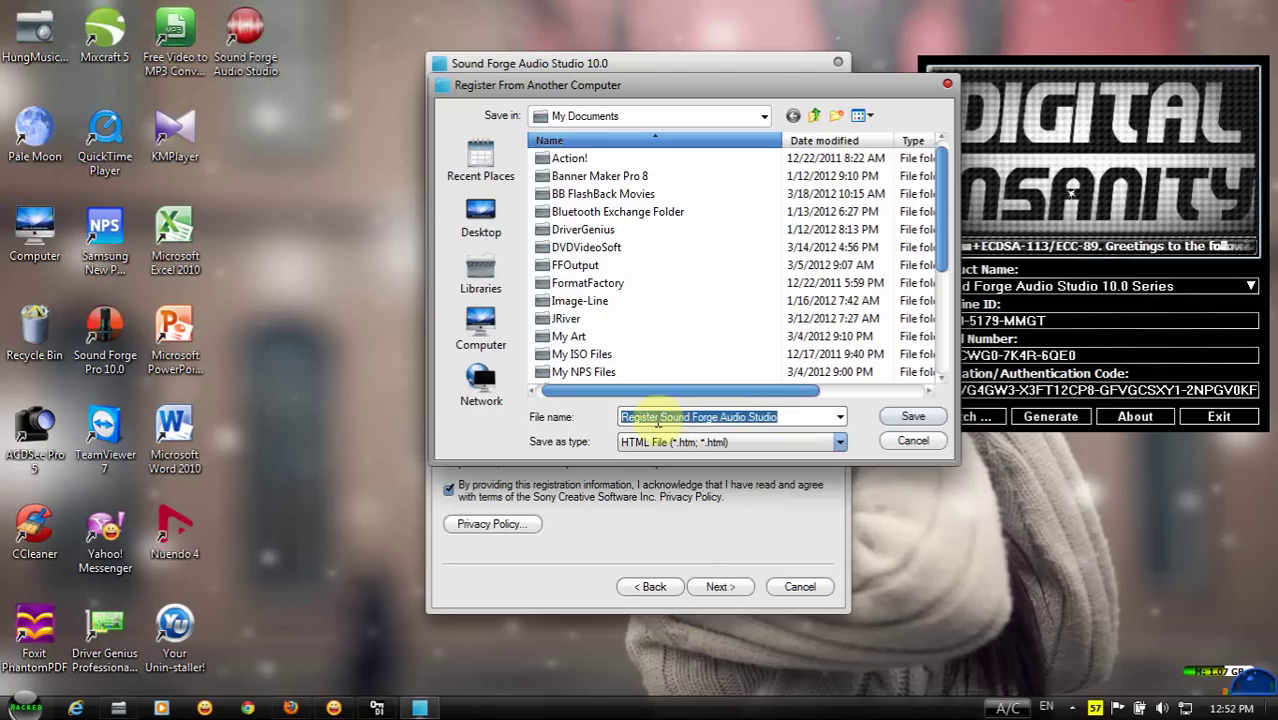
pyautogui.click(912, 420)
pyautogui.click(722, 587)
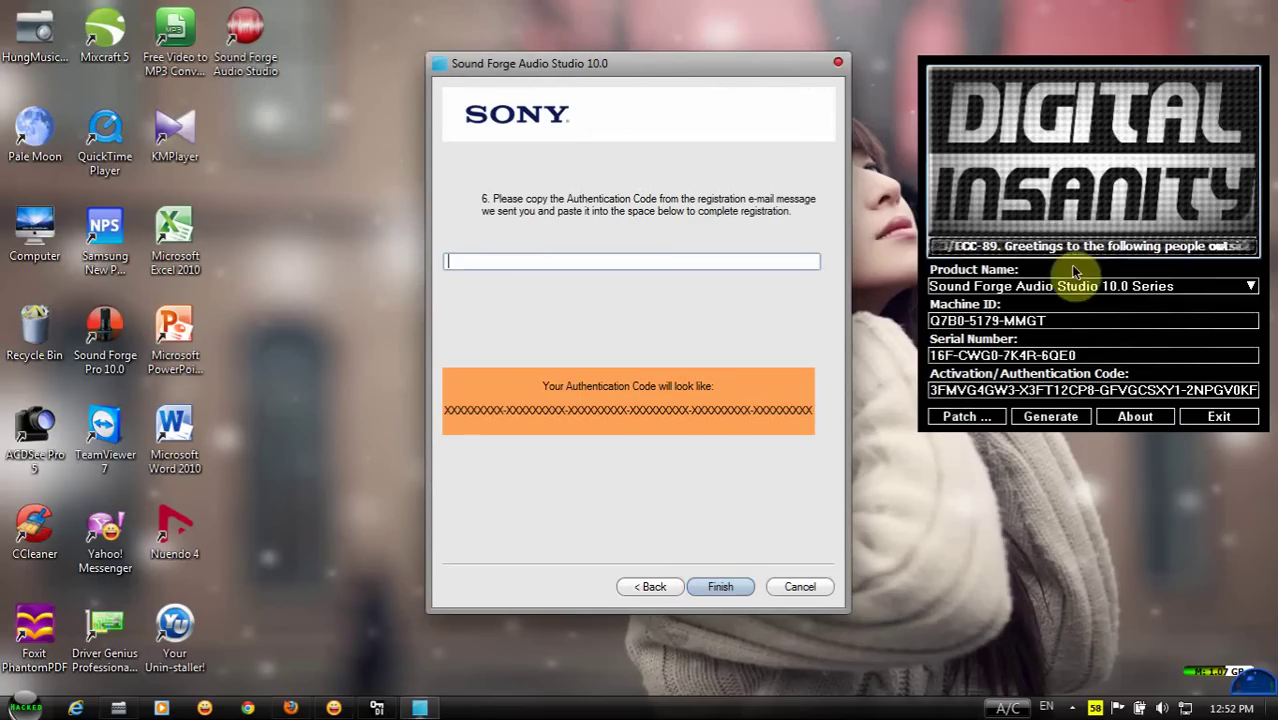
# Copy the authentication code from the keygen into the wizard's authentication code field, finish registration, and close the keygen.
pyautogui.moveTo(931, 391); pyautogui.dragTo(1262, 391)
pyautogui.rightClick(1045, 393)
pyautogui.click(1078, 442)
pyautogui.click(502, 261)
pyautogui.rightClick(502, 261)
pyautogui.click(548, 337)
pyautogui.click(704, 587)
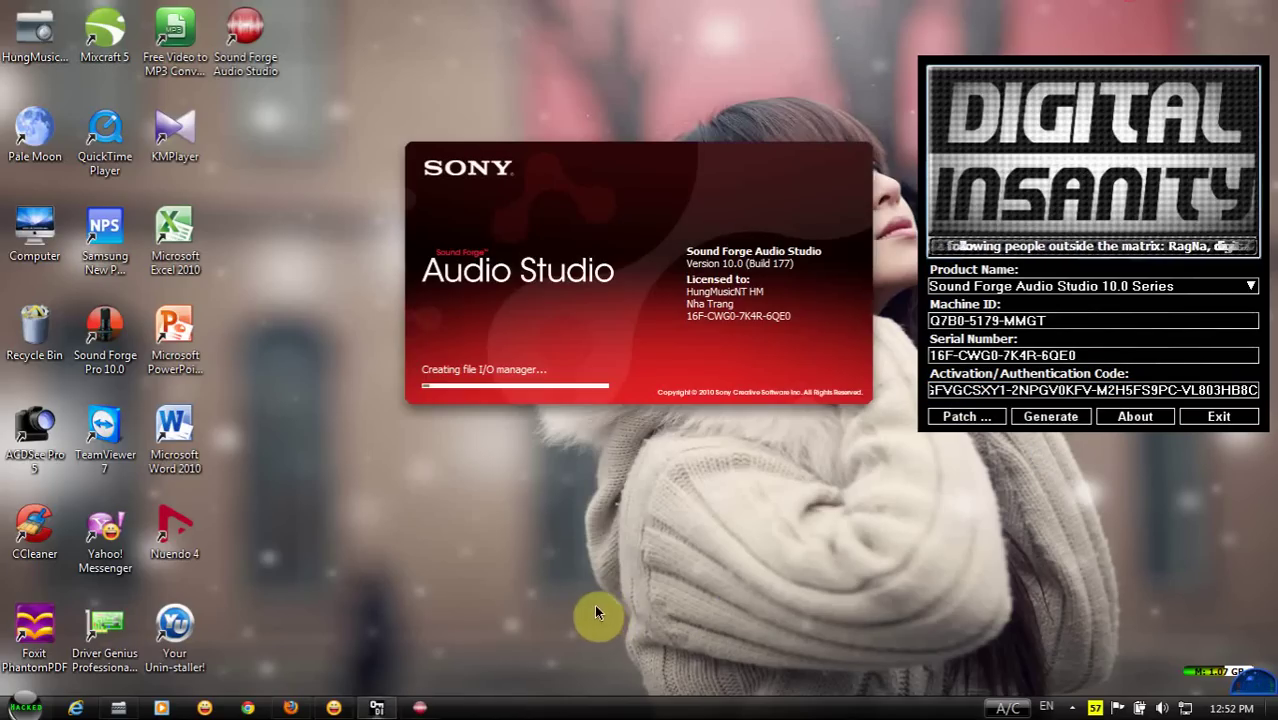
pyautogui.click(1218, 416)
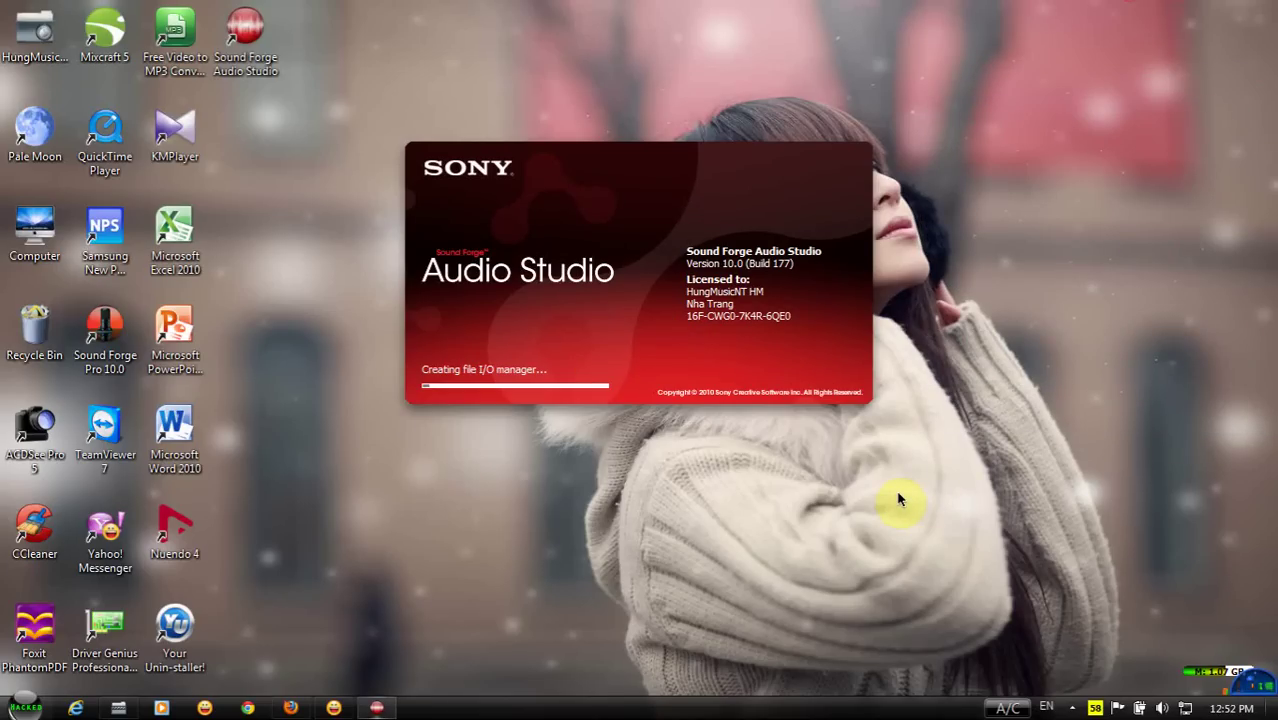